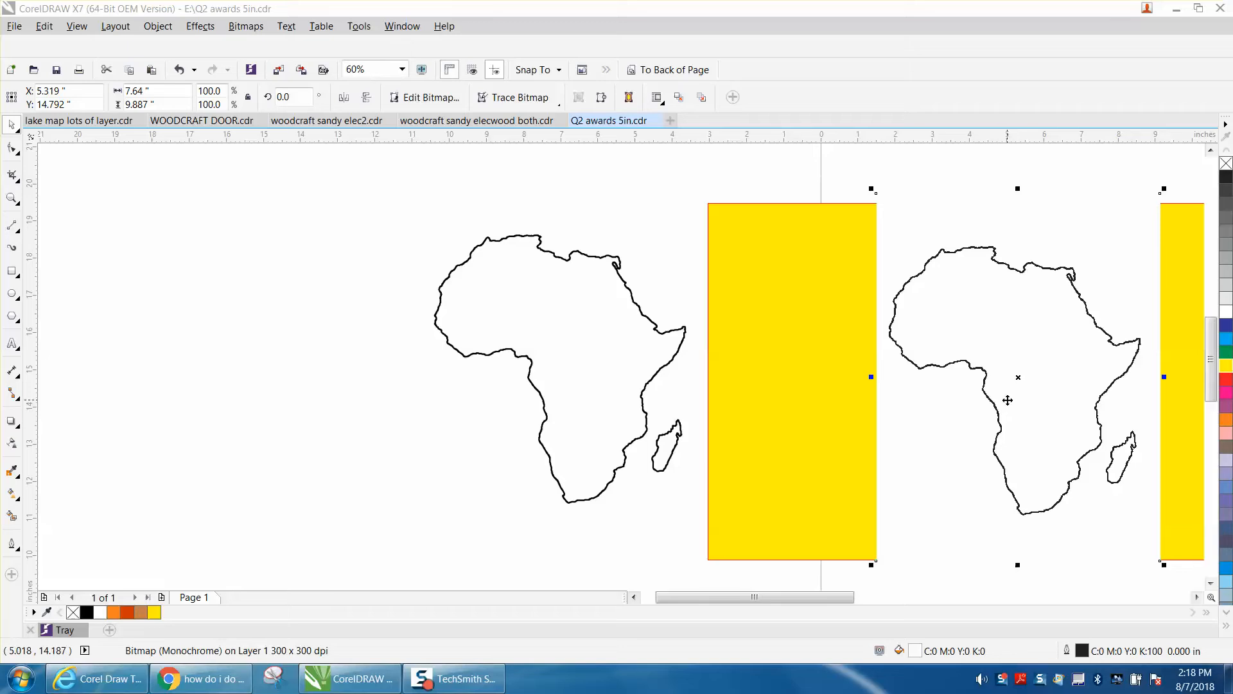
Delete the yellow rectangle behind the right-hand Africa map.
left_click(11, 198)
left_click_drag(896, 234, 1065, 276)
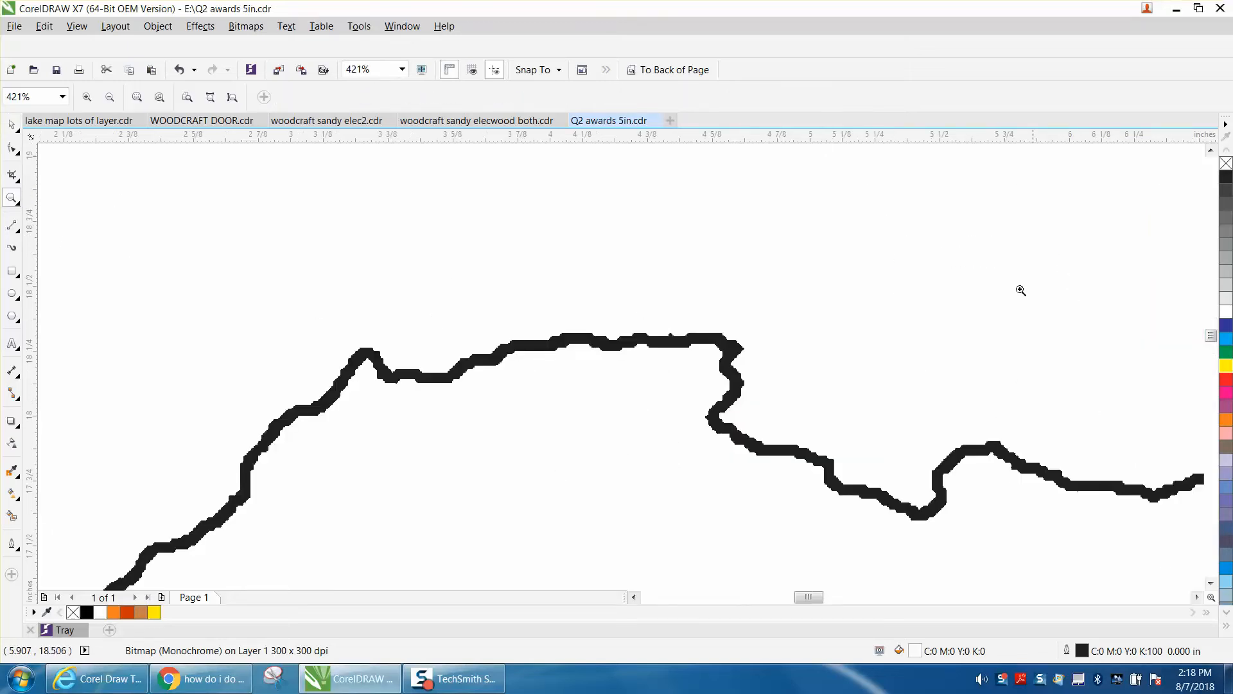
scroll(708, 319, "down", 5)
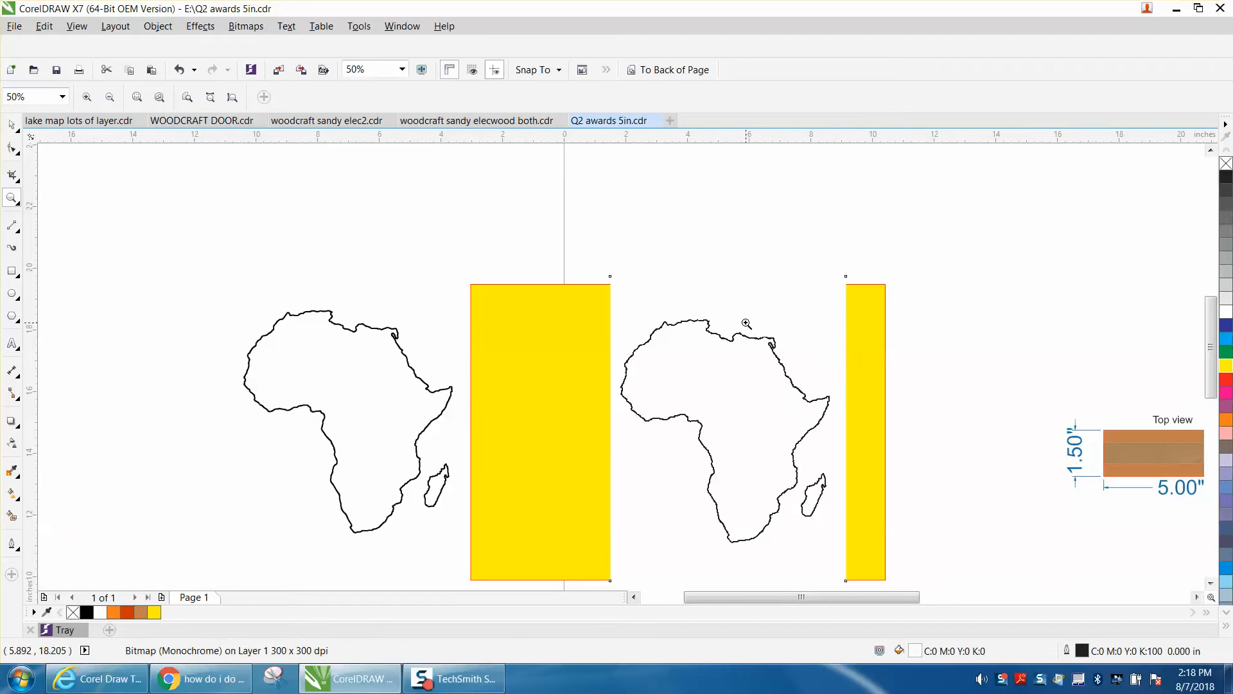
scroll(746, 323, "down", 1)
left_click_drag(485, 309, 881, 454)
left_click(12, 124)
left_click(499, 225)
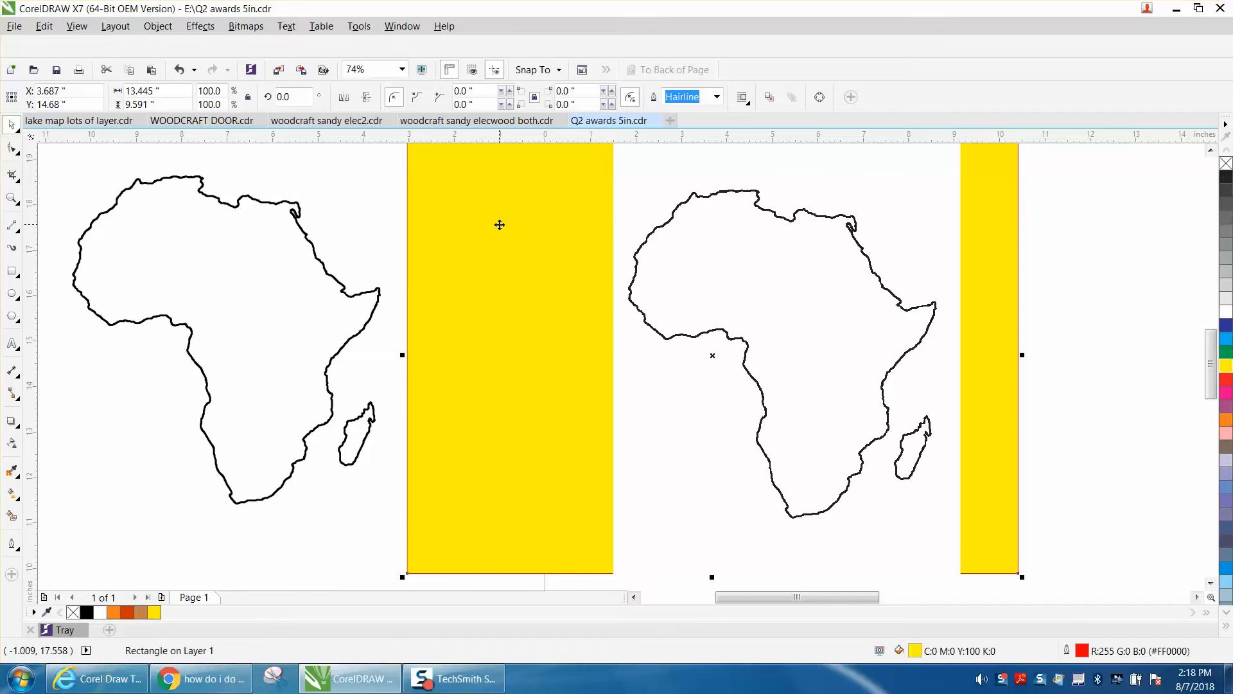
key("Delete")
Resample the right-hand Africa bitmap at its existing size with a 300 dpi resolution.
left_click(676, 218)
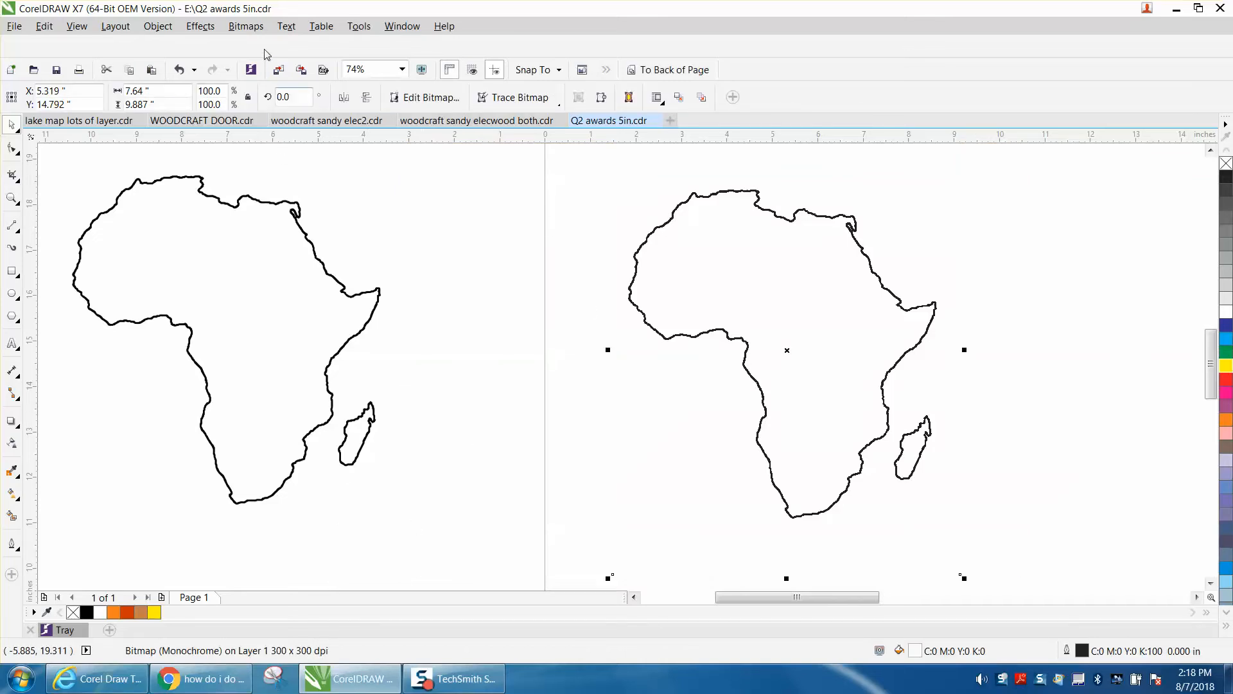
left_click(246, 26)
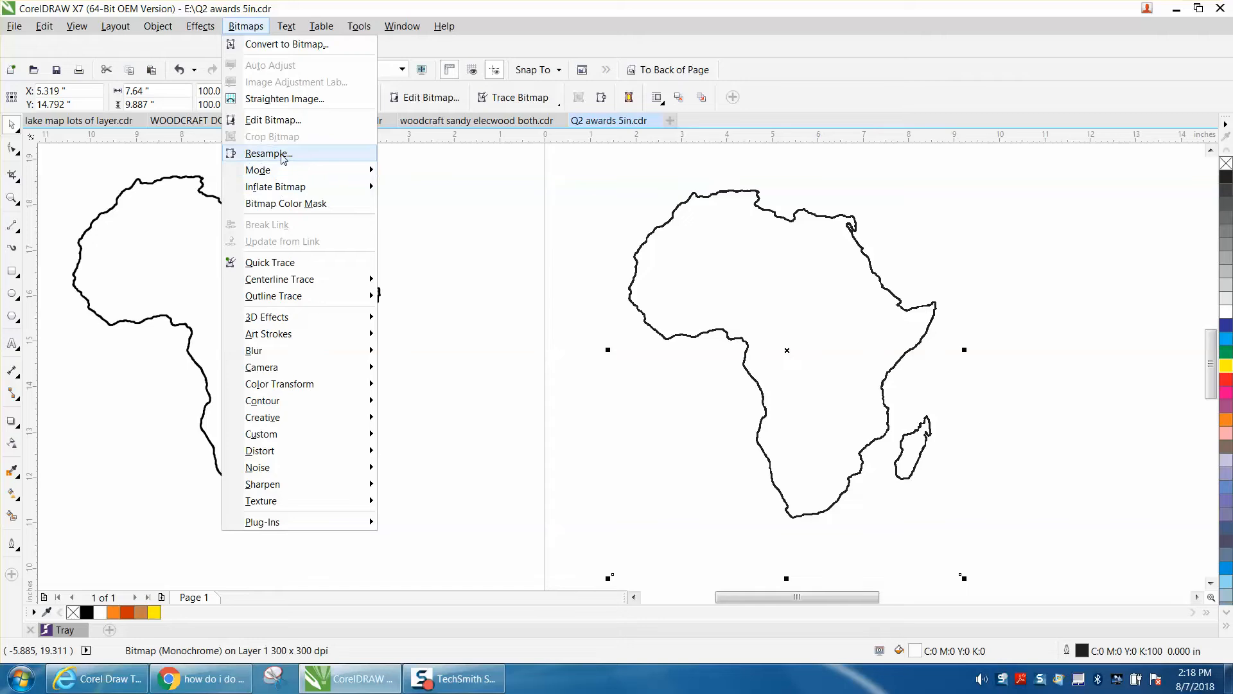
left_click(320, 155)
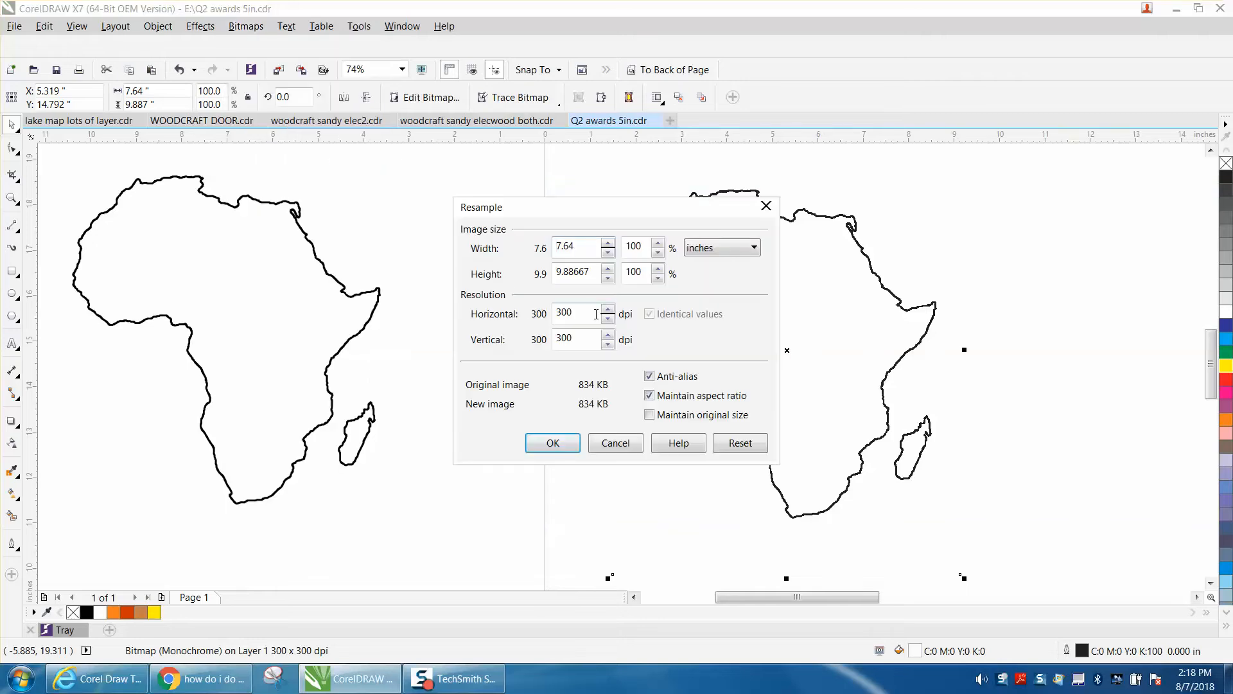
left_click(555, 444)
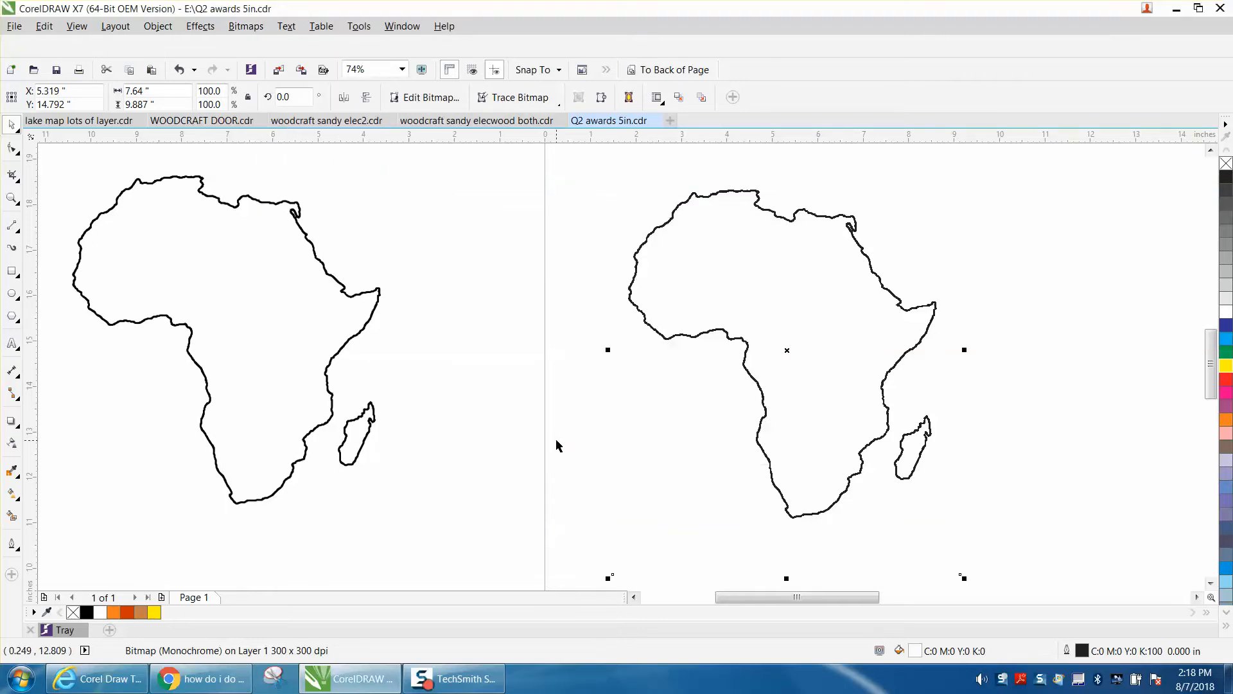
Convert the selected Africa map to a 300 dpi Black and White (1-bit) bitmap with anti-aliasing.
left_click(248, 28)
left_click(265, 43)
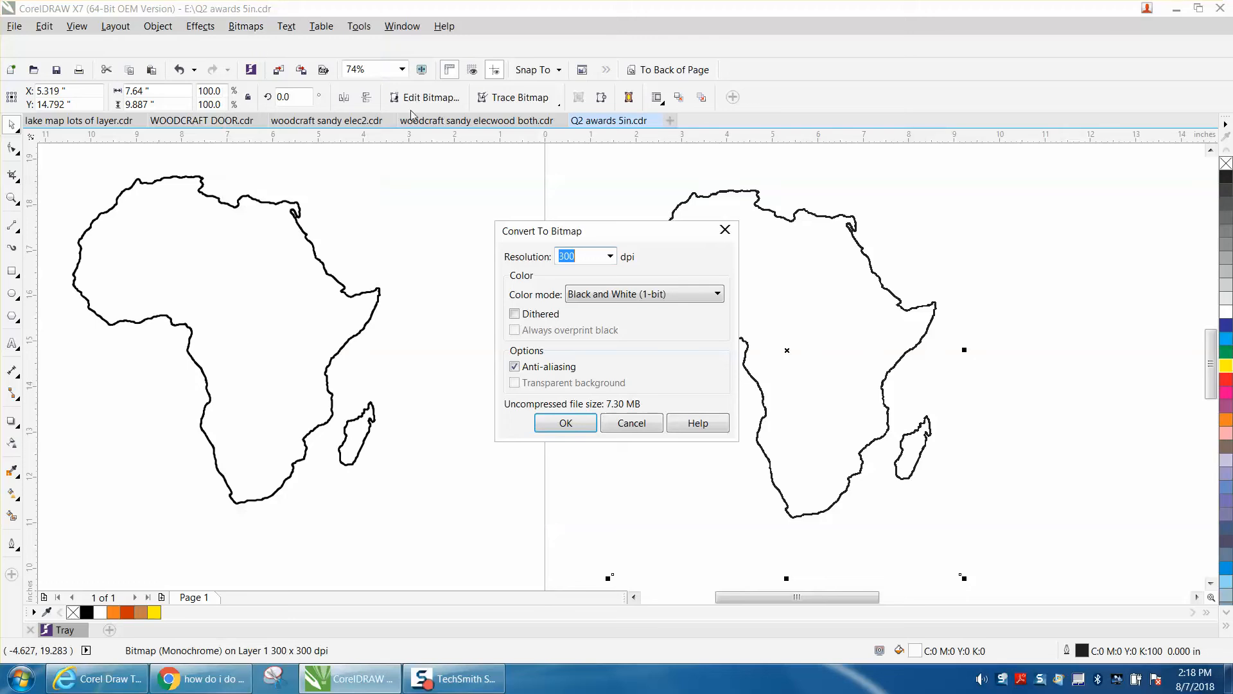
left_click(566, 423)
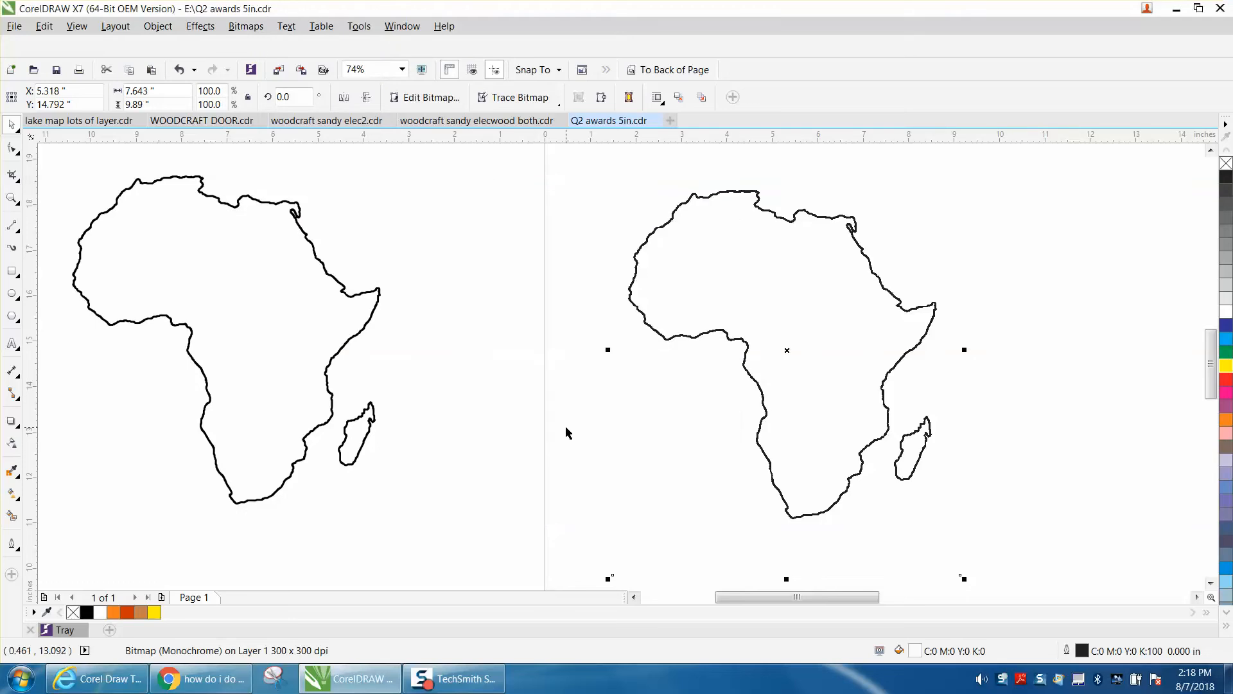
Outline-trace the bitmap as Line Art, reducing the bitmap and removing the background color from the entire image.
left_click(514, 97)
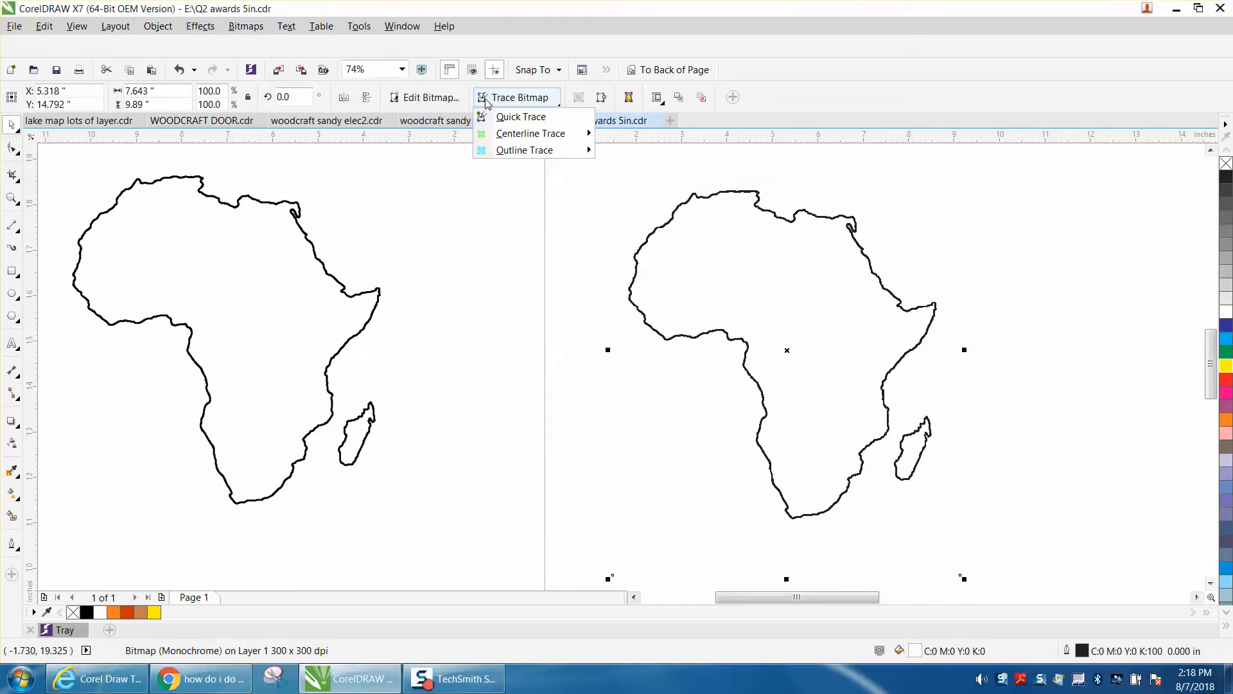
mouse_move(504, 152)
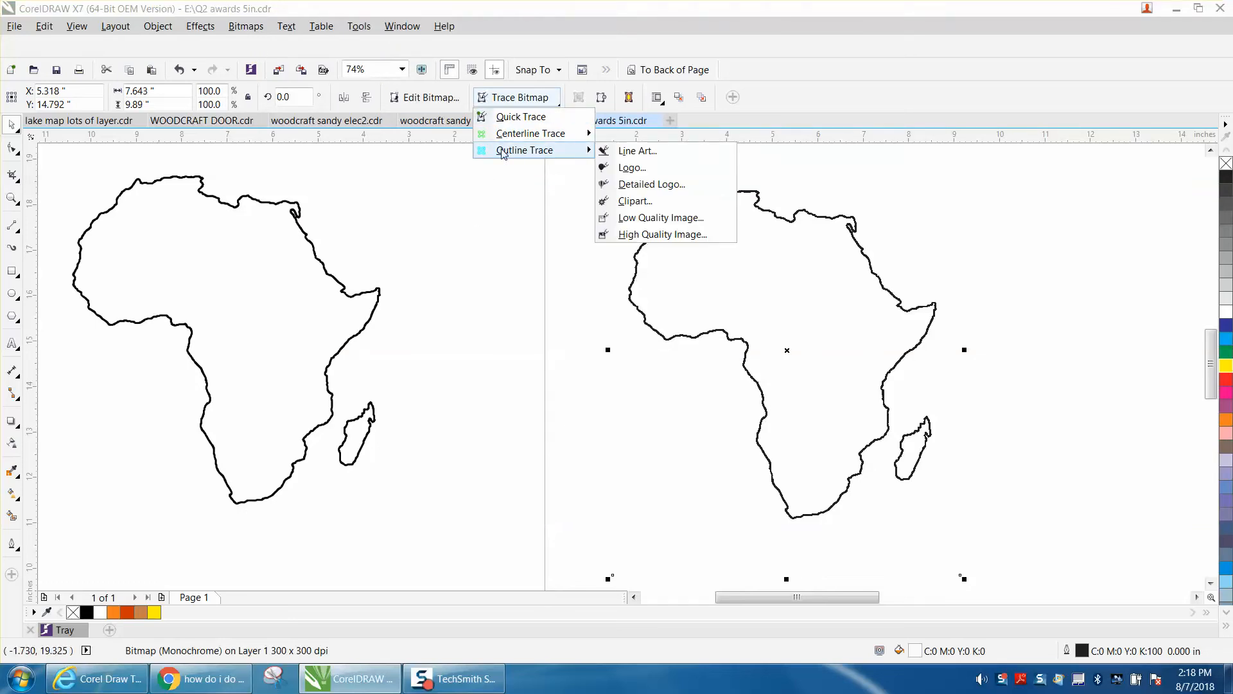
left_click(621, 152)
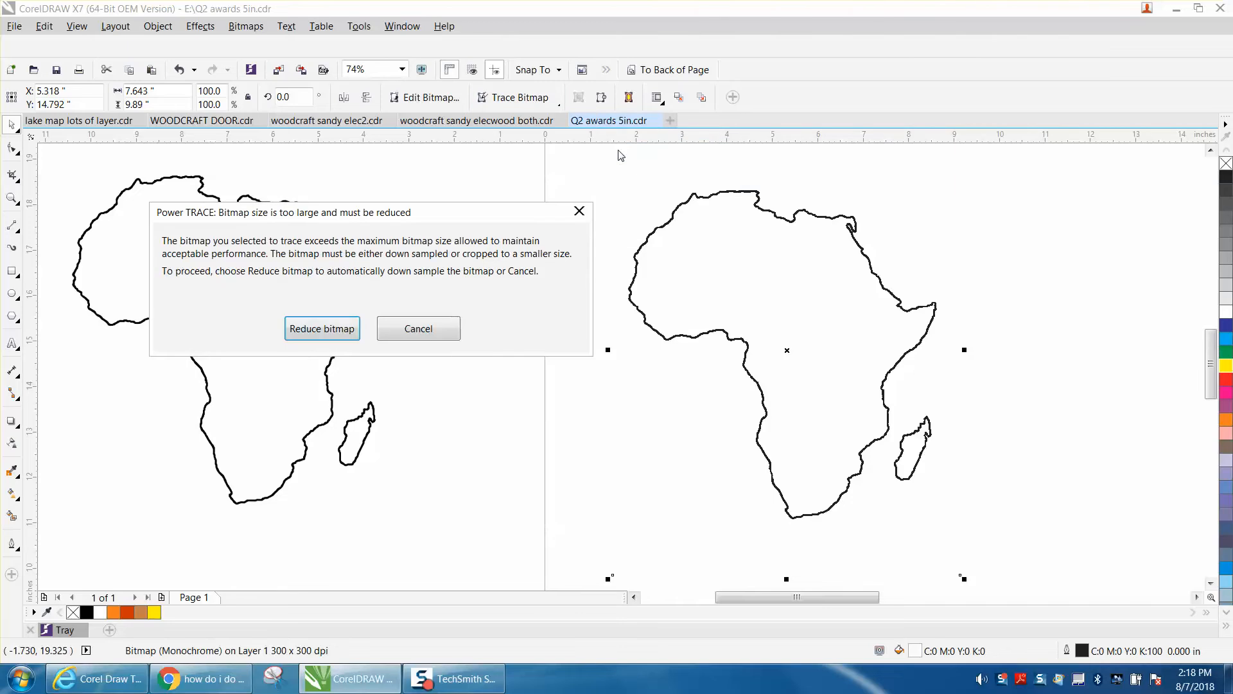
left_click(343, 329)
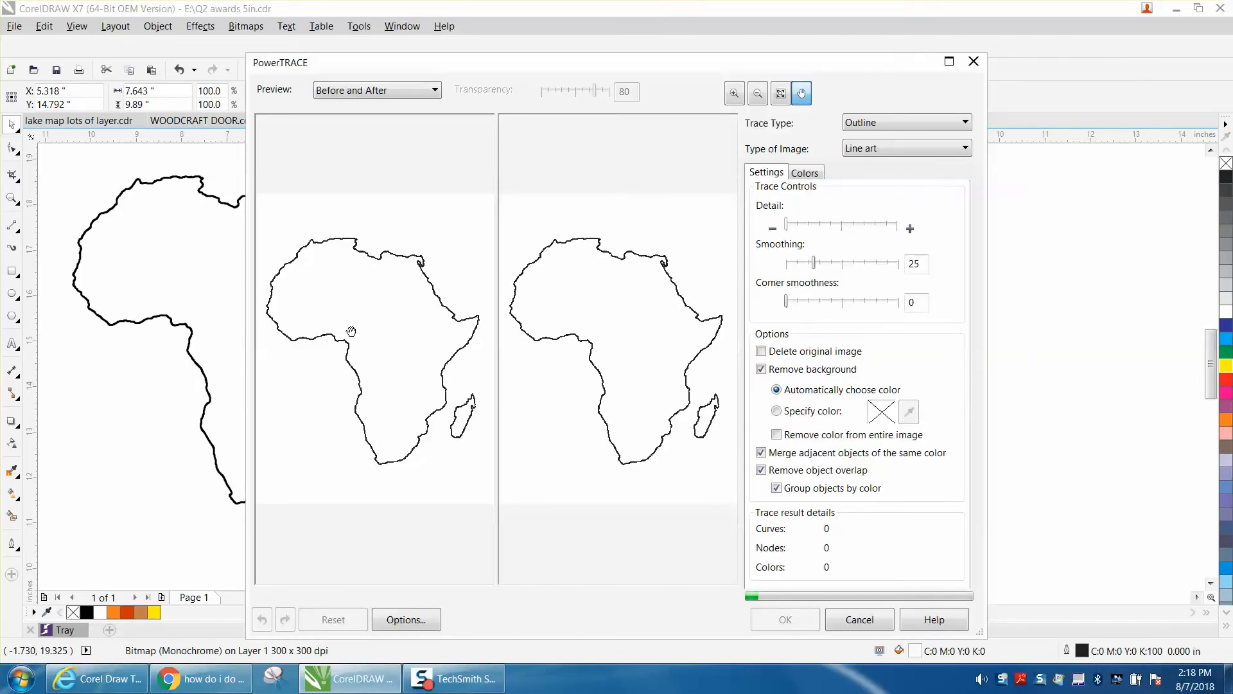
left_click(775, 436)
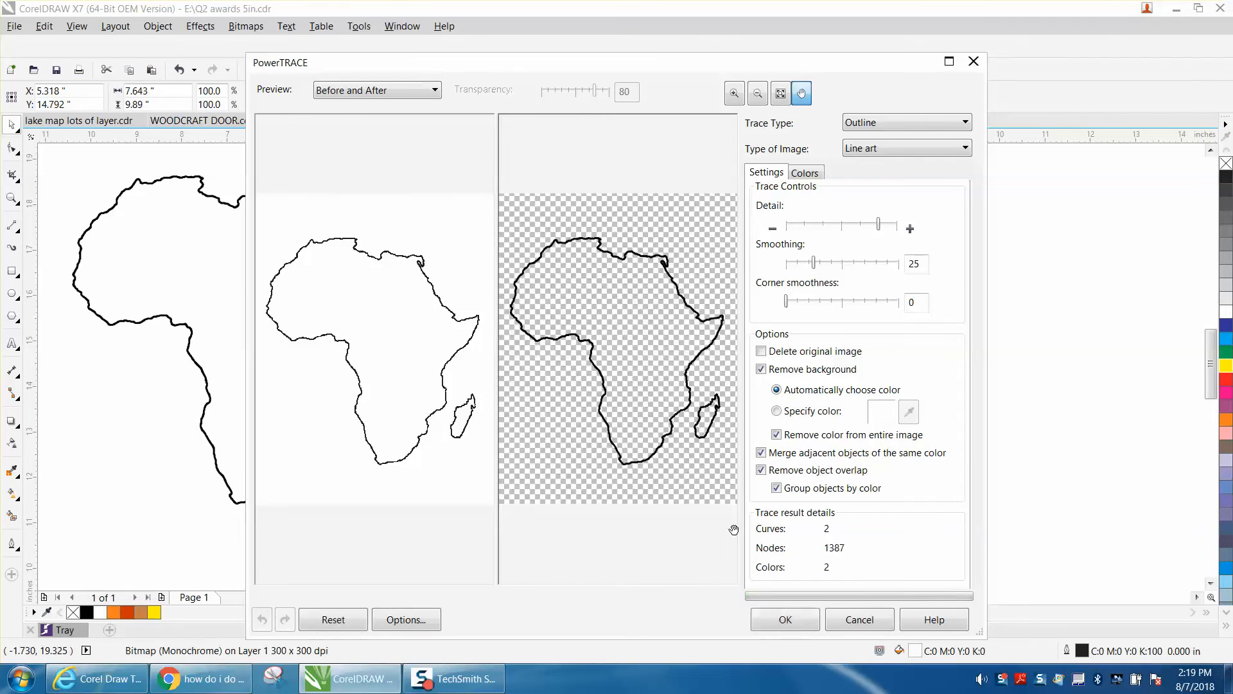
left_click(785, 618)
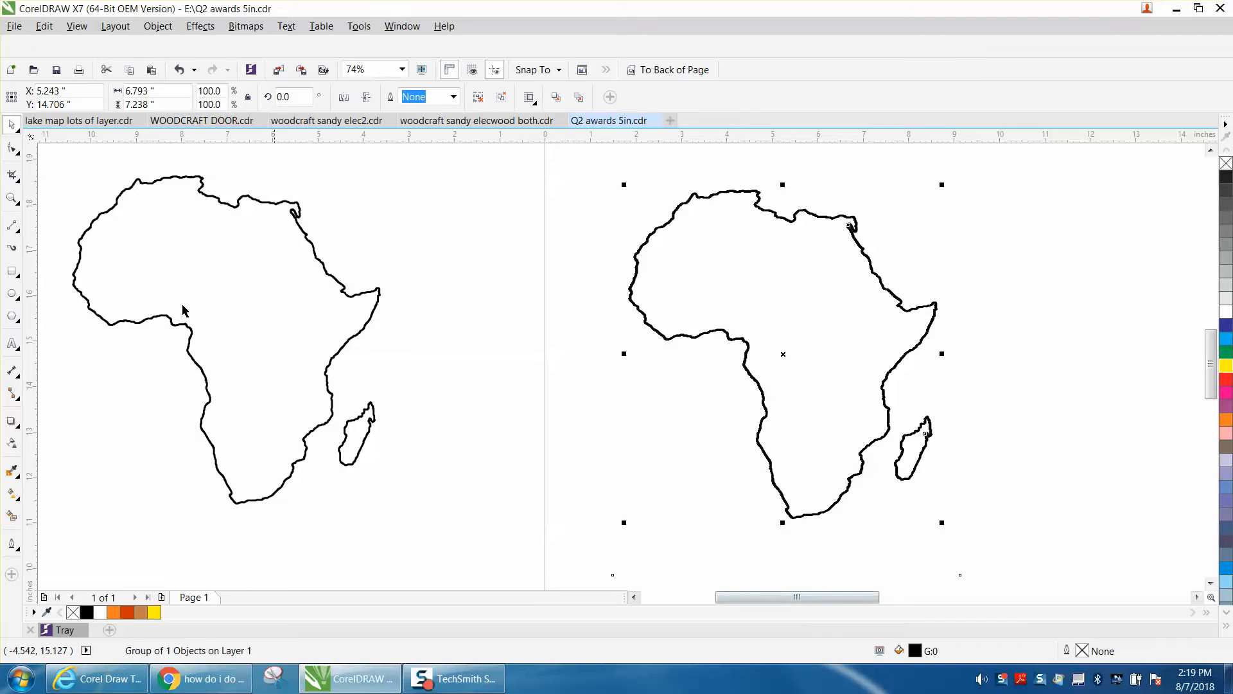
Draw a rectangle about 10.3 by 8.8 inches around the traced map, fill it yellow and send it to the back of the page.
left_click(12, 271)
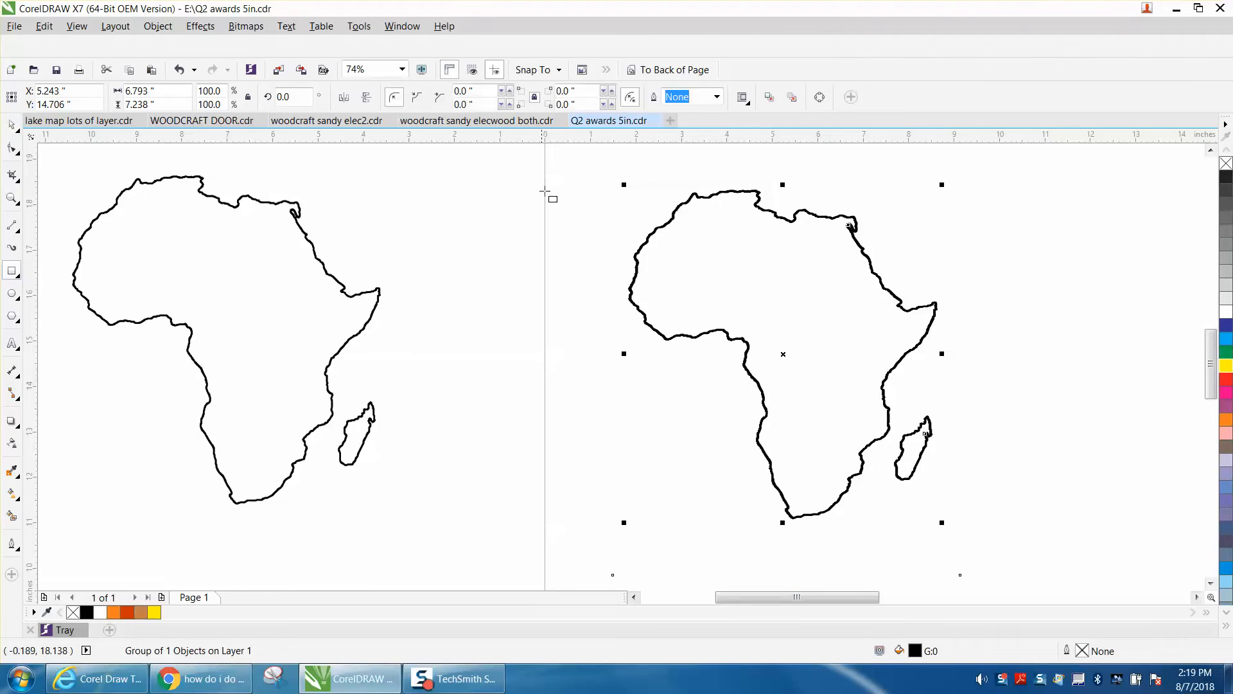
left_click_drag(571, 157, 1038, 558)
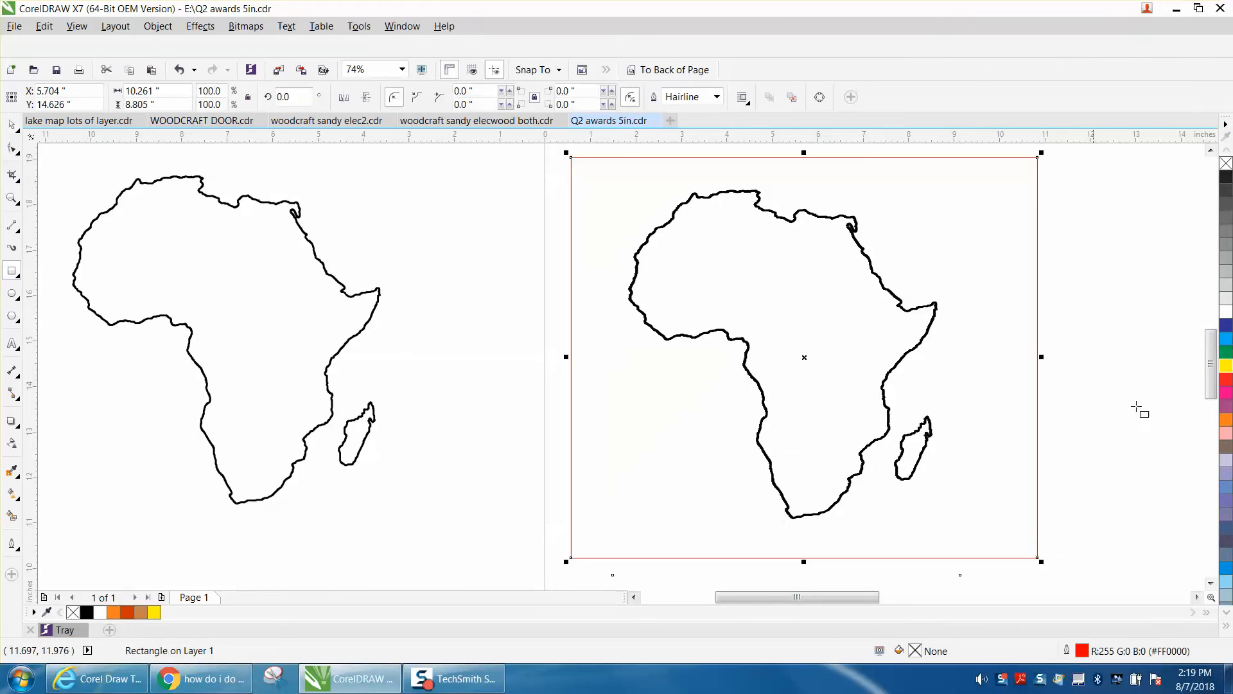
left_click(1226, 366)
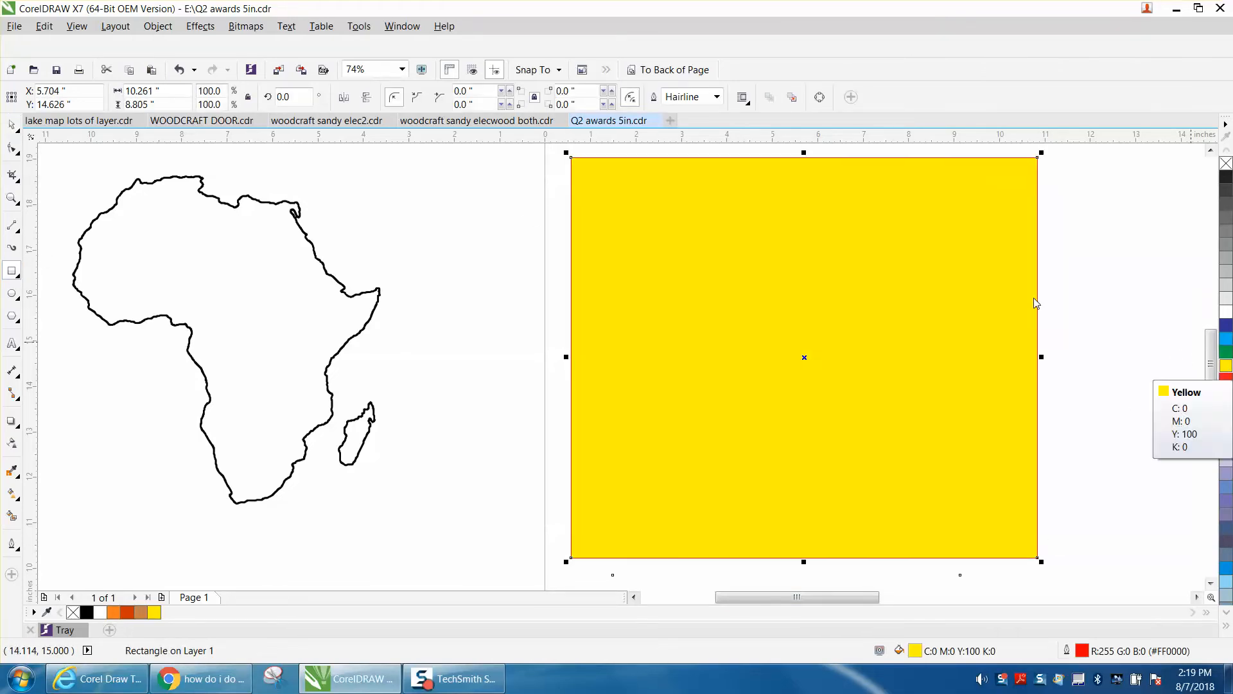
left_click(693, 72)
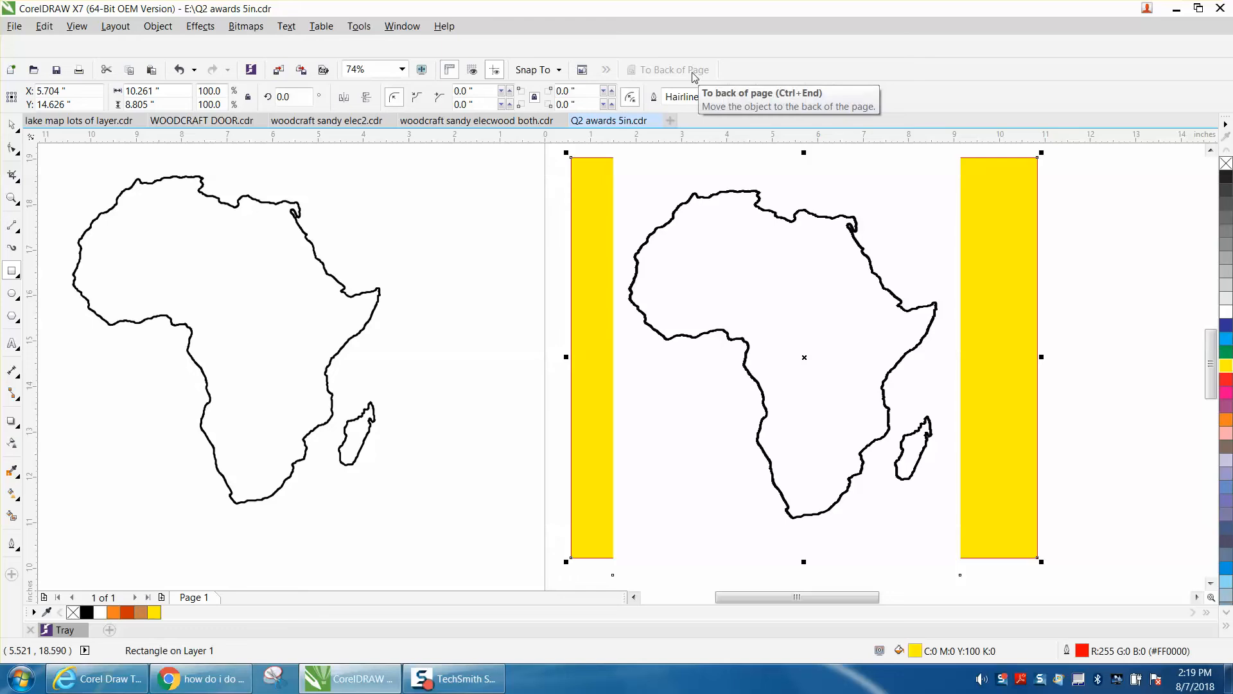
left_click(11, 124)
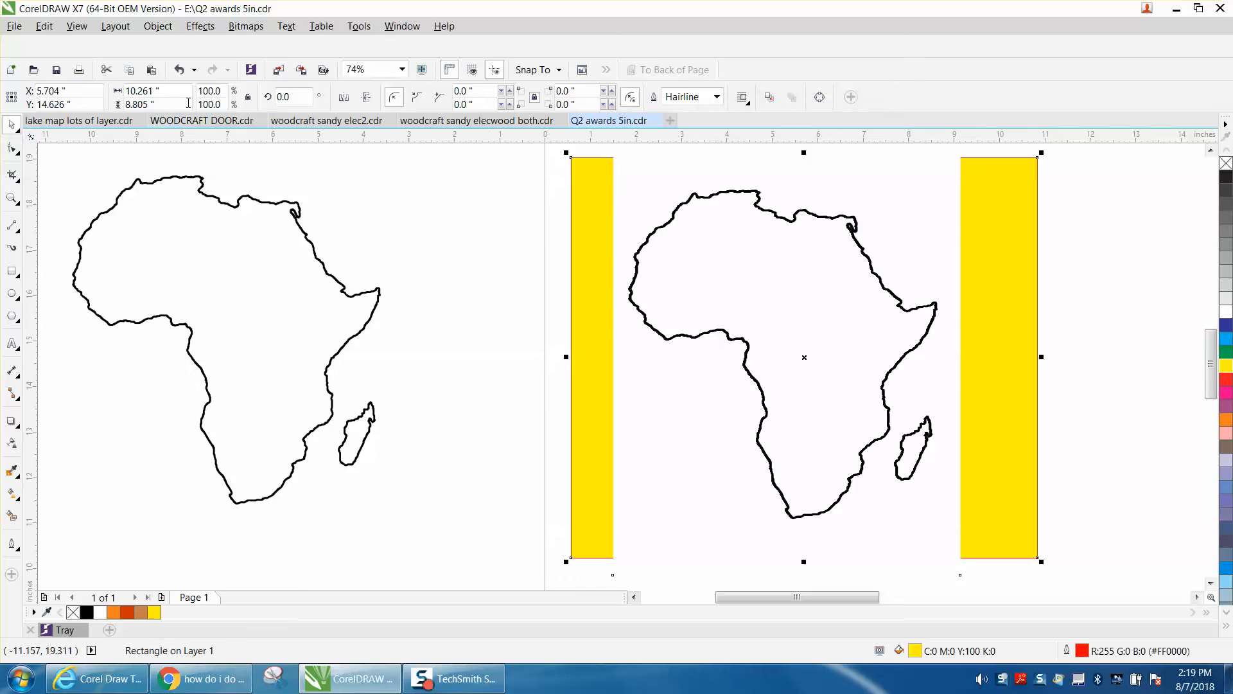
left_click(168, 32)
mouse_move(193, 240)
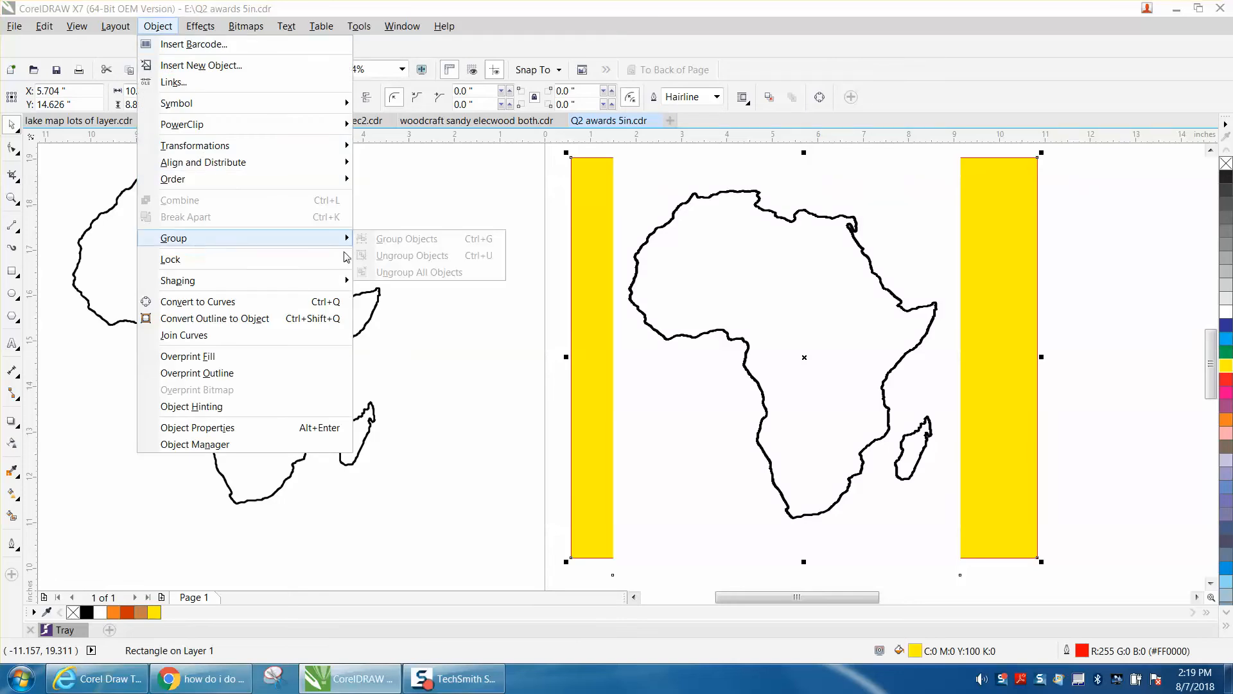
left_click(532, 214)
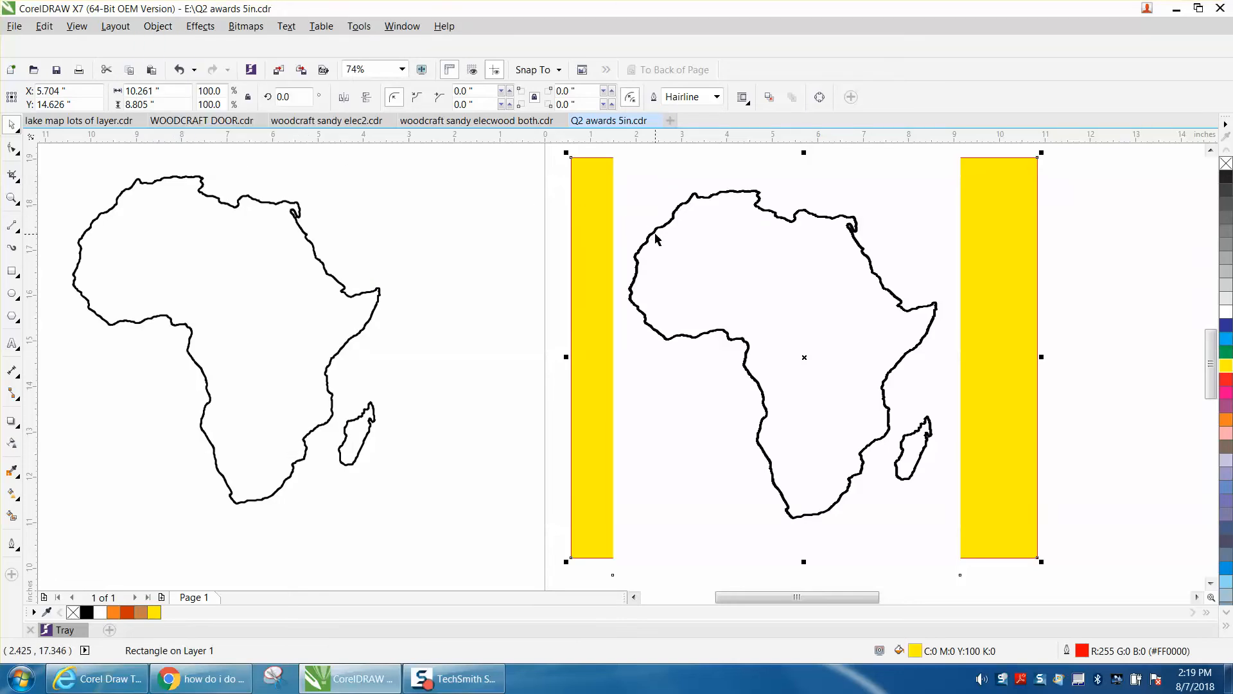
Separate the trace from its source bitmap, moving the bitmap right of the yellow rectangle and placing the traced map over the rectangle.
left_click(659, 237)
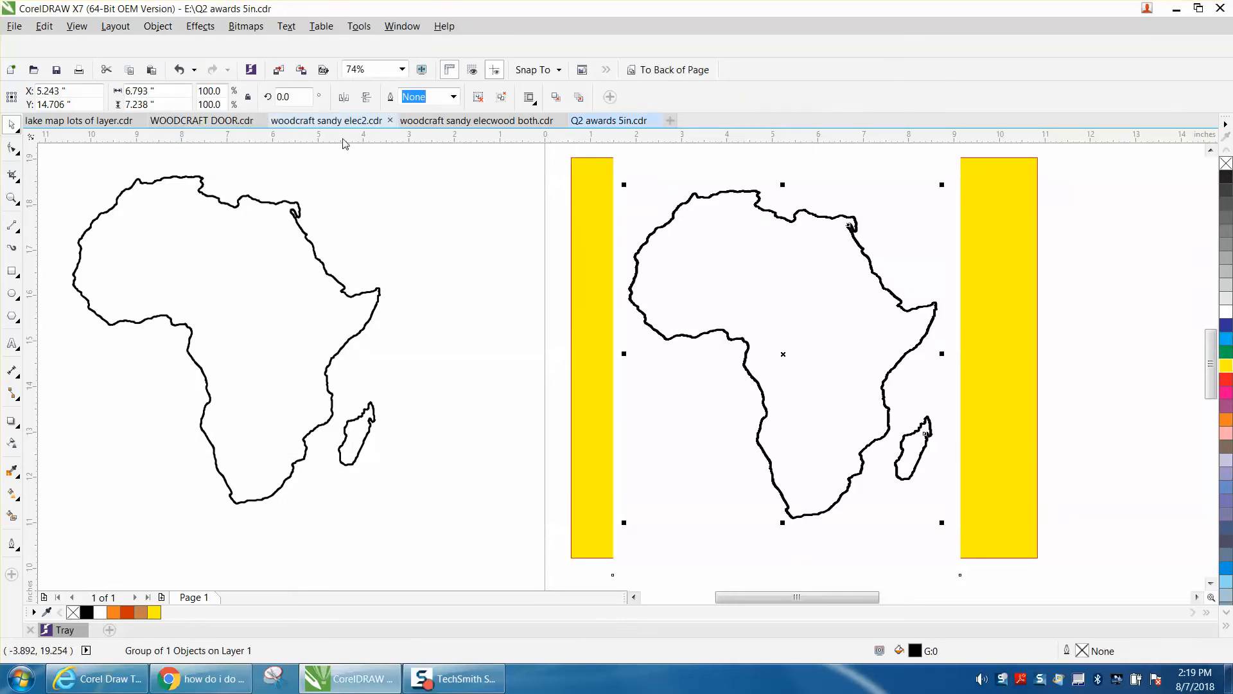
mouse_move(635, 276)
left_mouse_down()
mouse_move(594, 297)
mouse_move(513, 302)
left_mouse_up()
left_click(870, 275)
left_click_drag(871, 275, 1229, 294)
left_click_drag(823, 341, 908, 317)
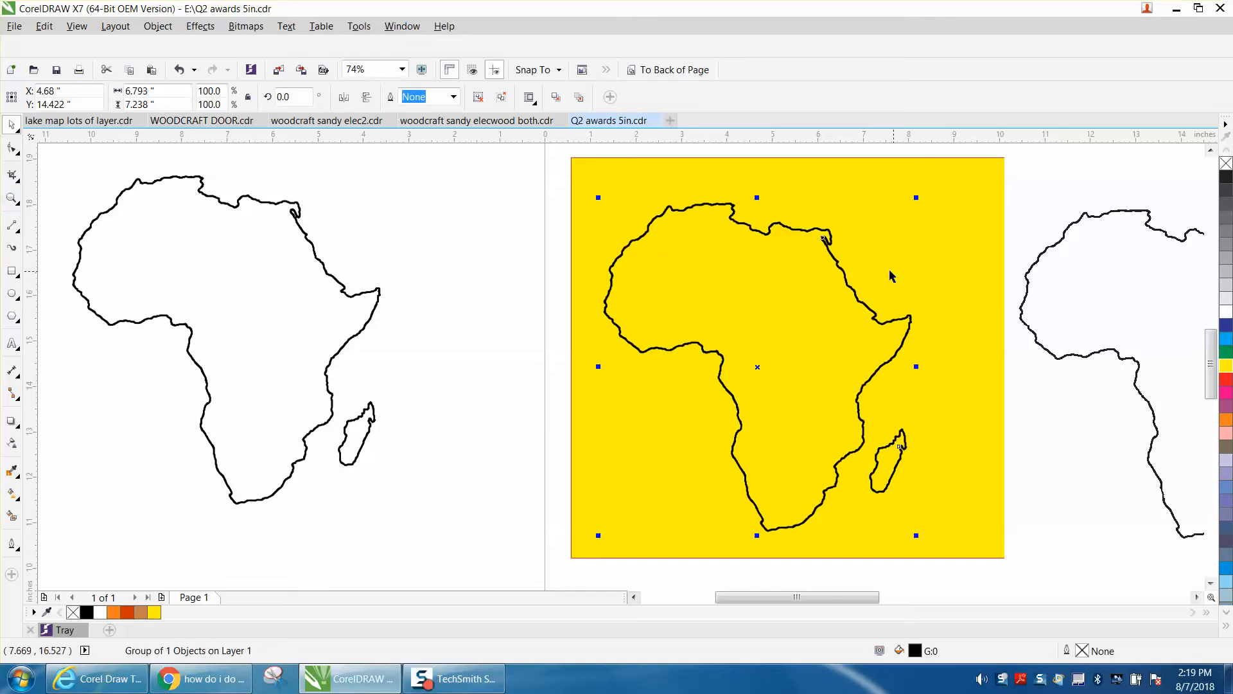
Remove the fill from the traced Africa map and give it a red hairline outline.
key("z")
left_click_drag(816, 220, 873, 273)
scroll(578, 294, "down", 3)
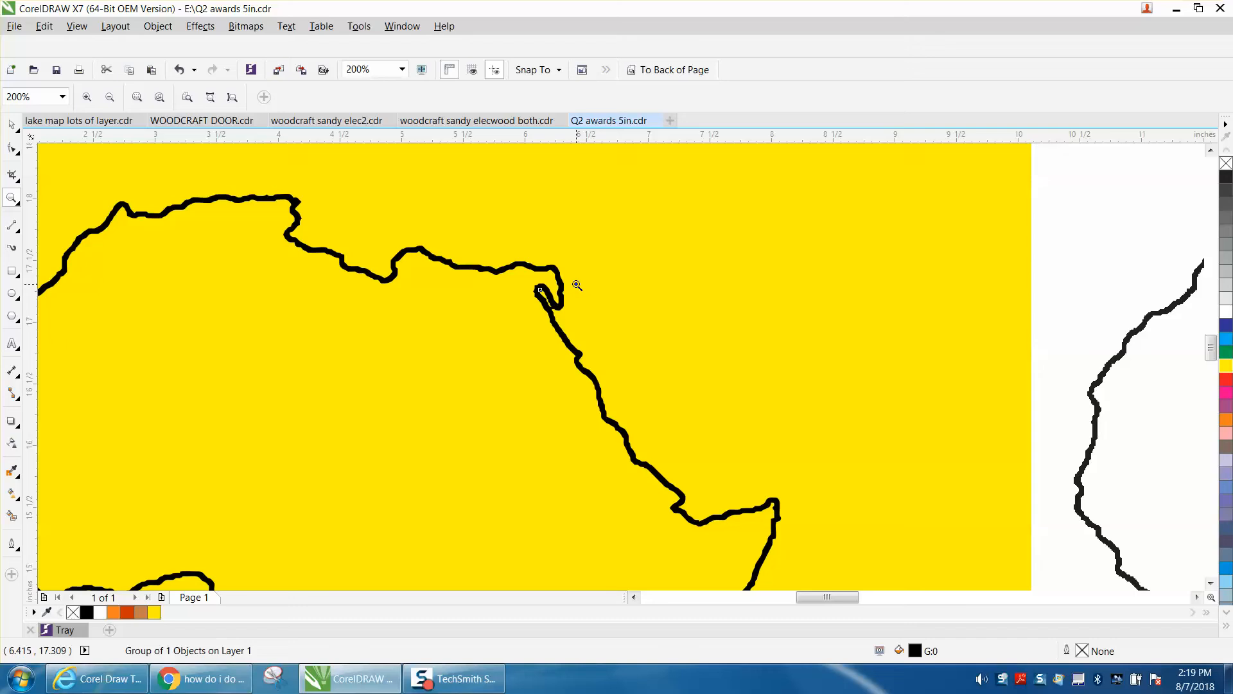
scroll(572, 282, "down", 3)
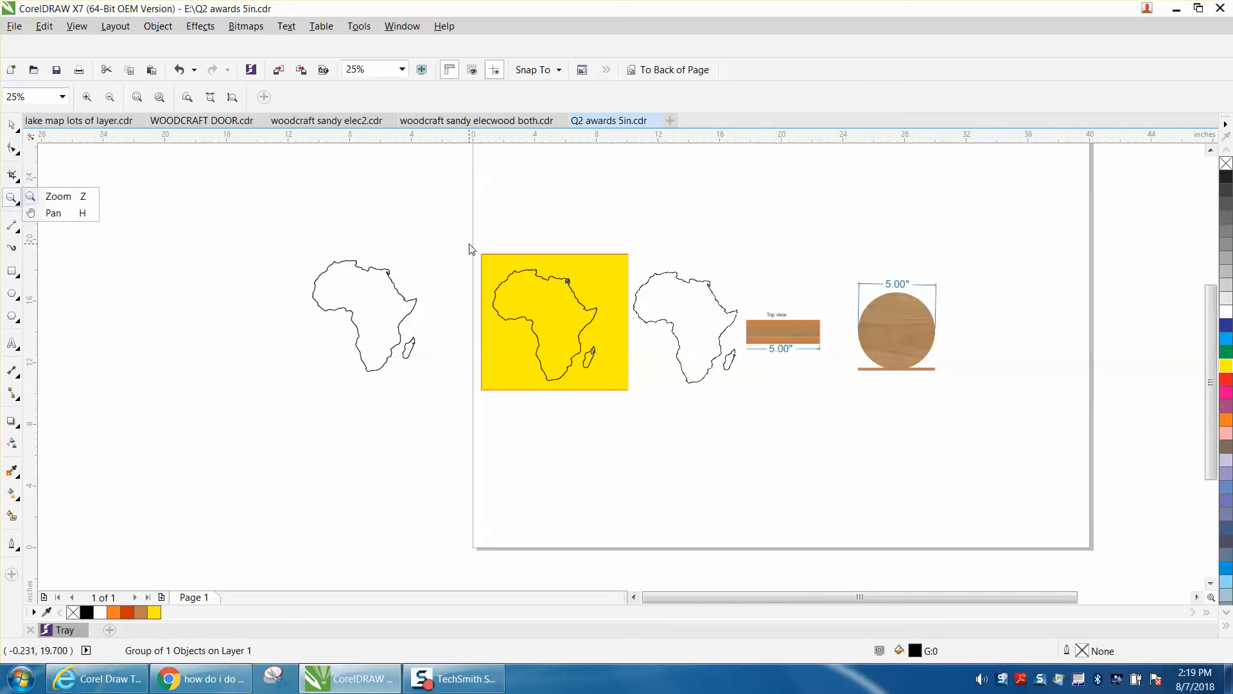
left_click_drag(470, 252, 654, 389)
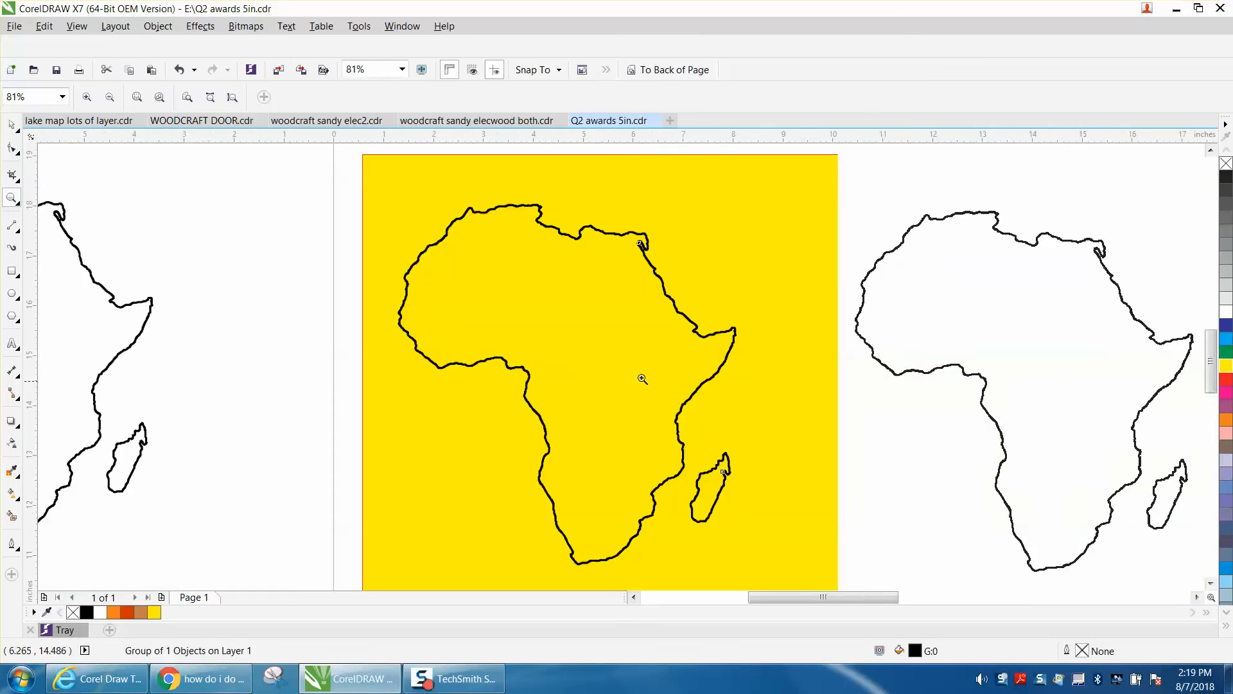
key("space")
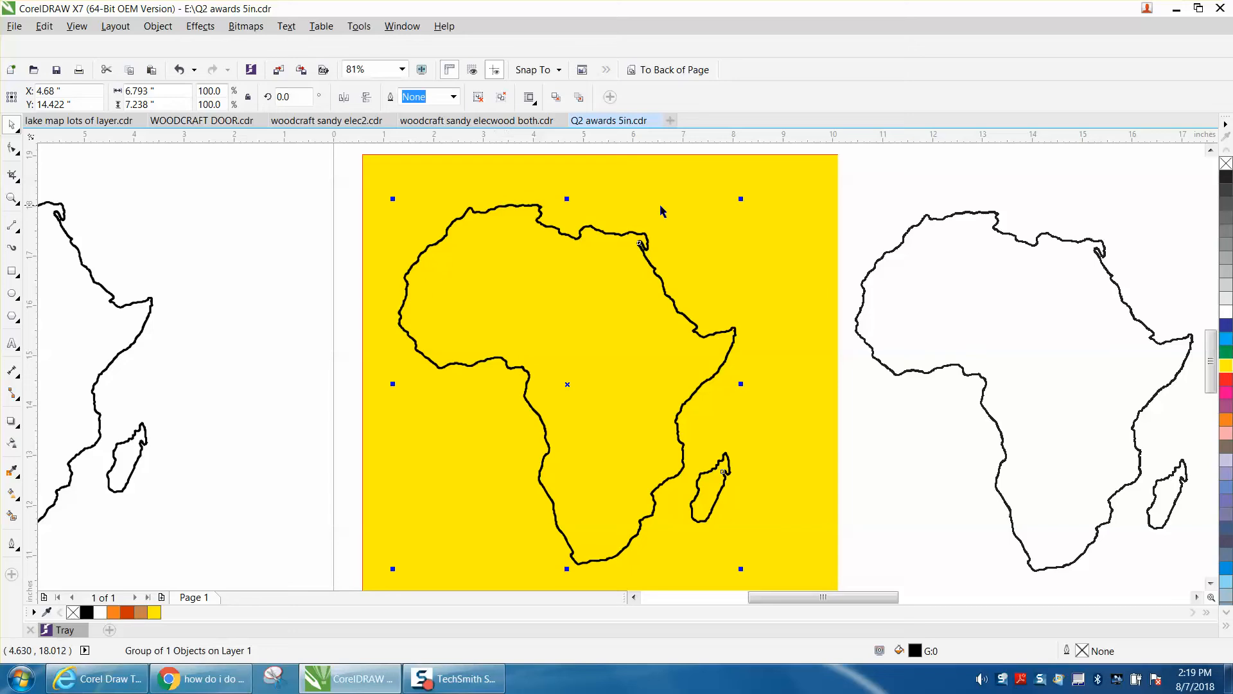
left_click(1225, 166)
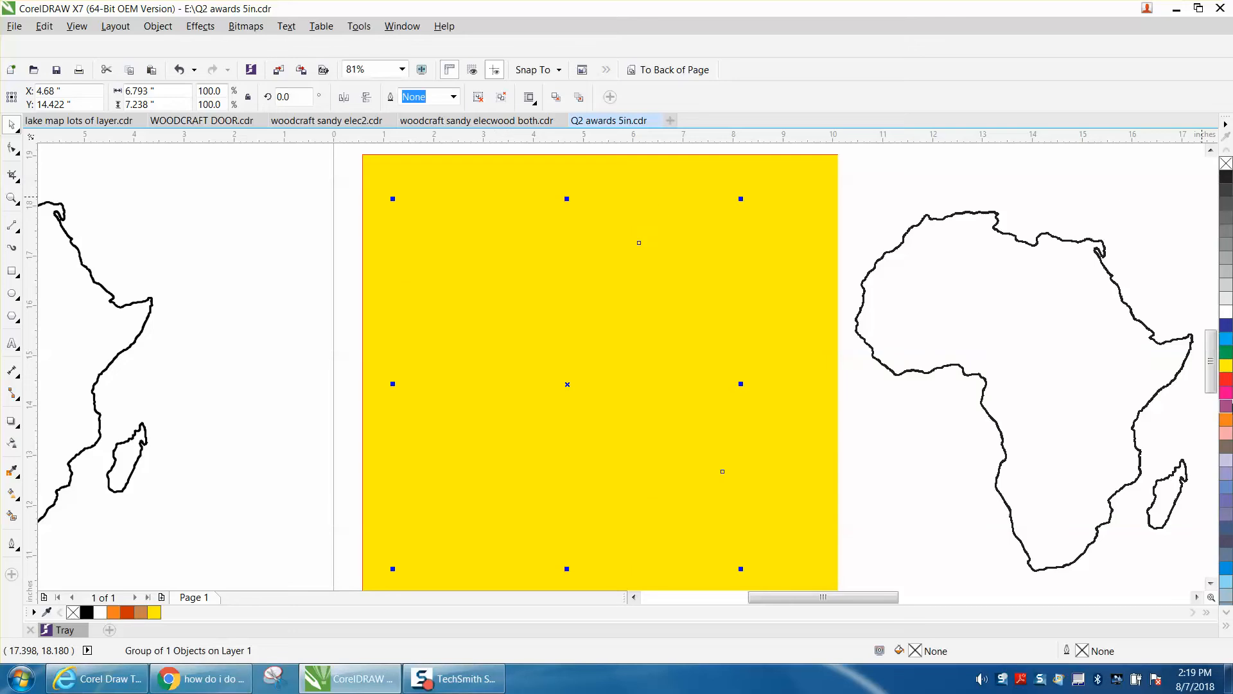
right_click(1227, 383)
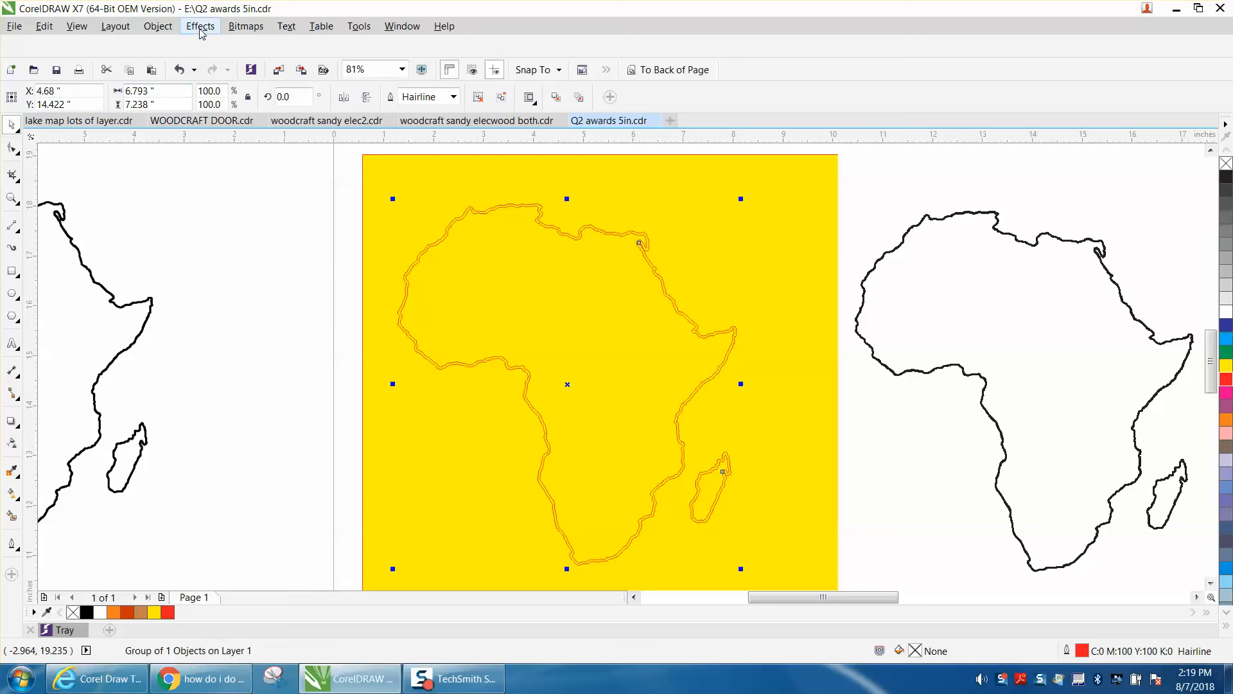
Ungroup the traced map one level and move the remaining two-object group slightly down and to the right over the yellow rectangle.
left_click(167, 28)
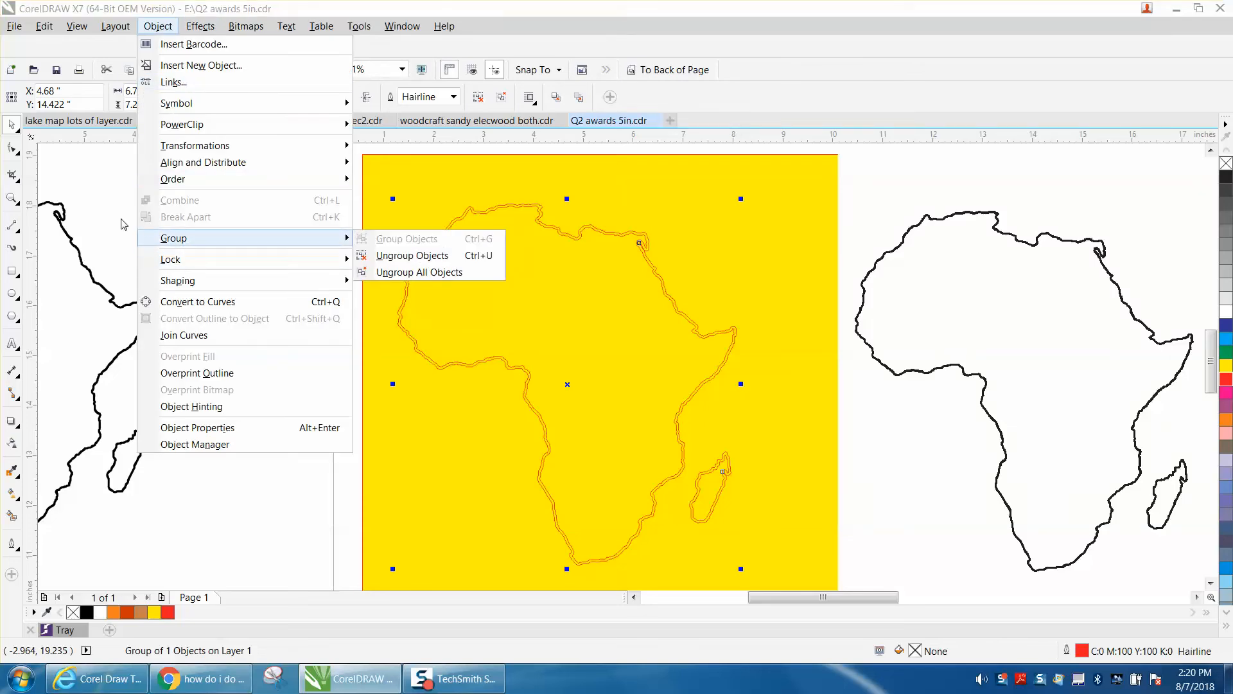
left_click(398, 255)
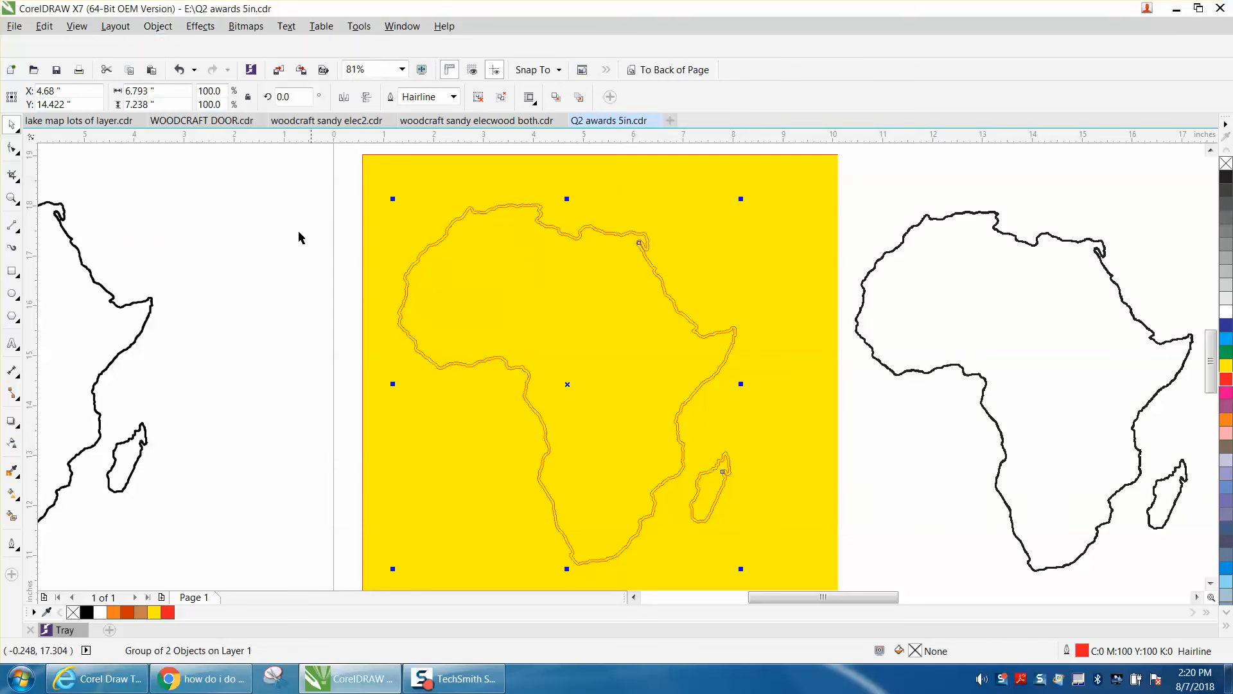
left_click(297, 234)
left_click(426, 259)
mouse_move(426, 251)
left_mouse_down()
mouse_move(486, 277)
mouse_move(440, 267)
left_mouse_up()
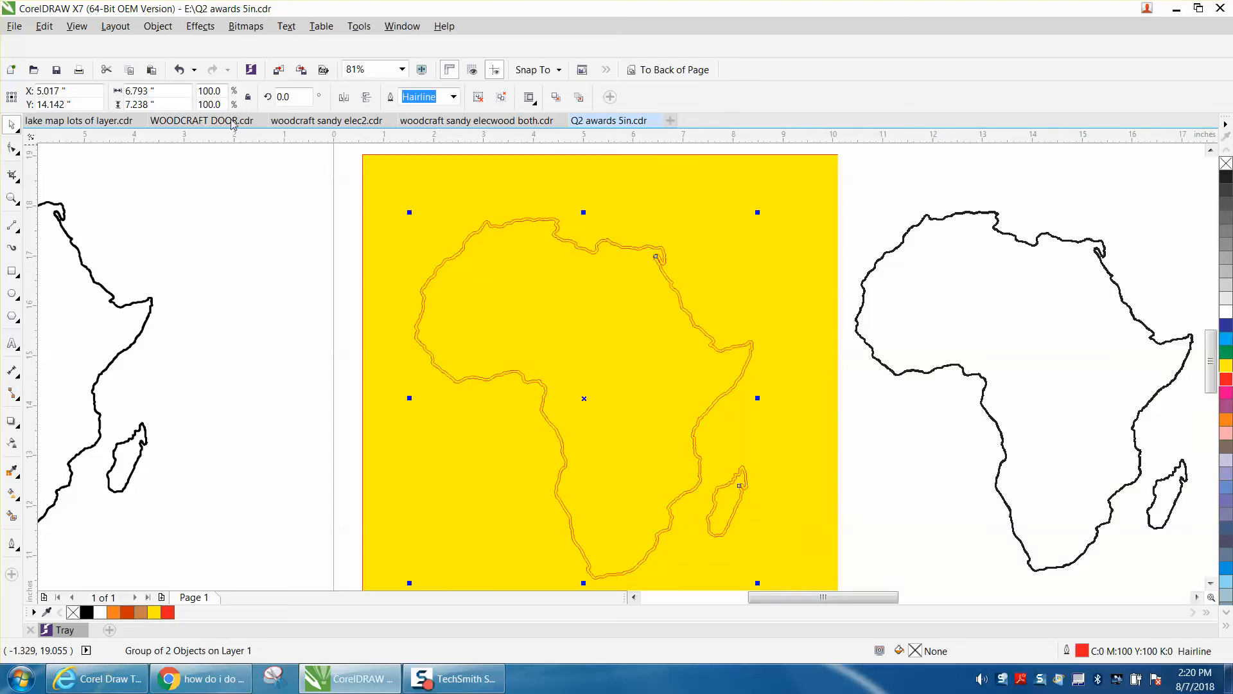
Move the yellow rectangle slightly up and to the left behind the traced map.
left_click(158, 25)
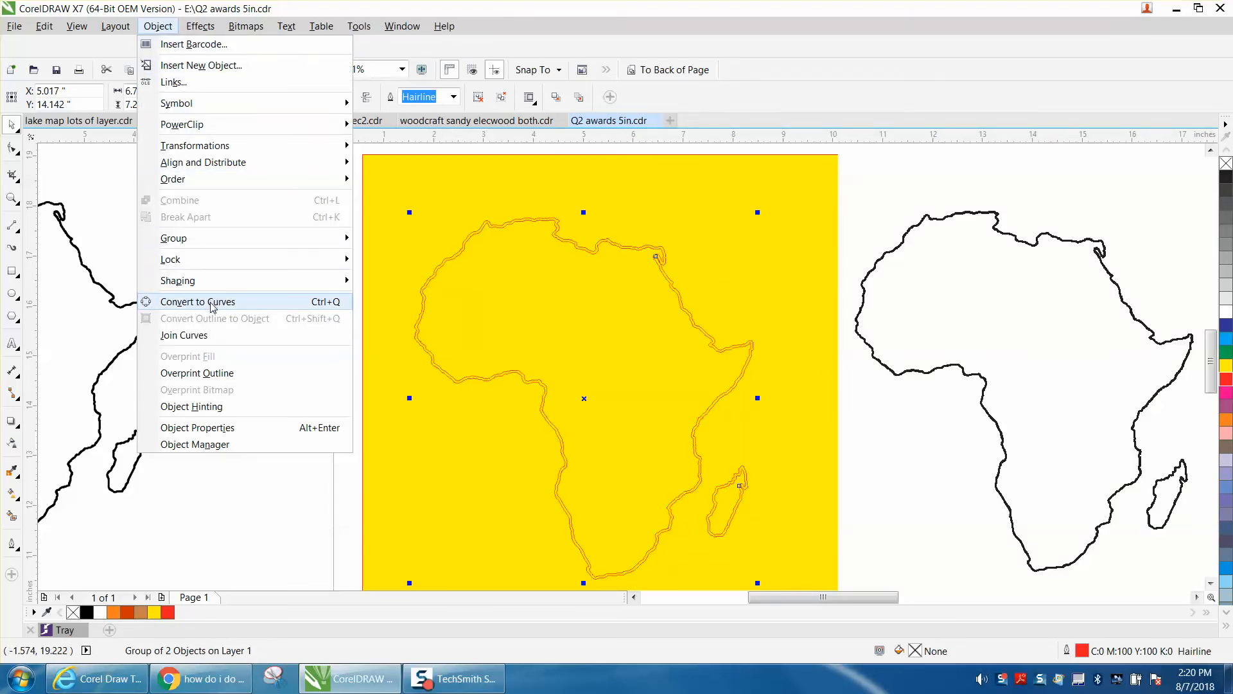
left_click(120, 179)
left_click_drag(614, 321, 596, 299)
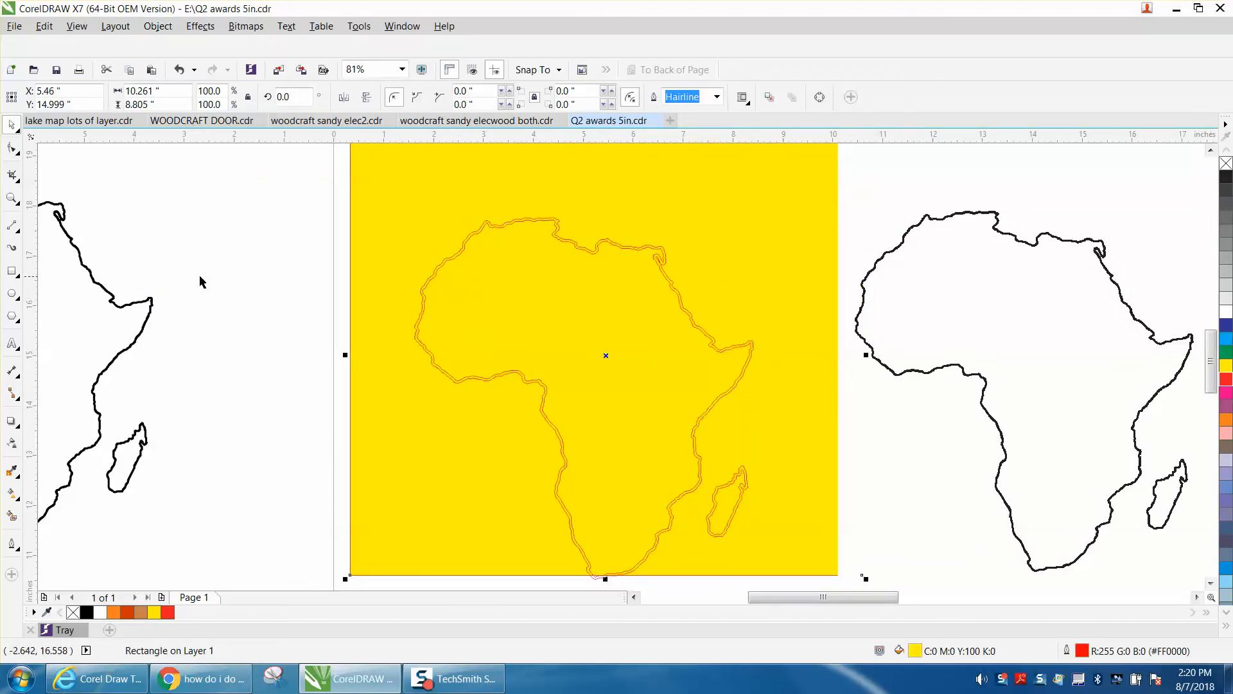
Move the yellow rectangle to the right, clear of the red traced Africa outline.
left_click_drag(484, 298, 1042, 311)
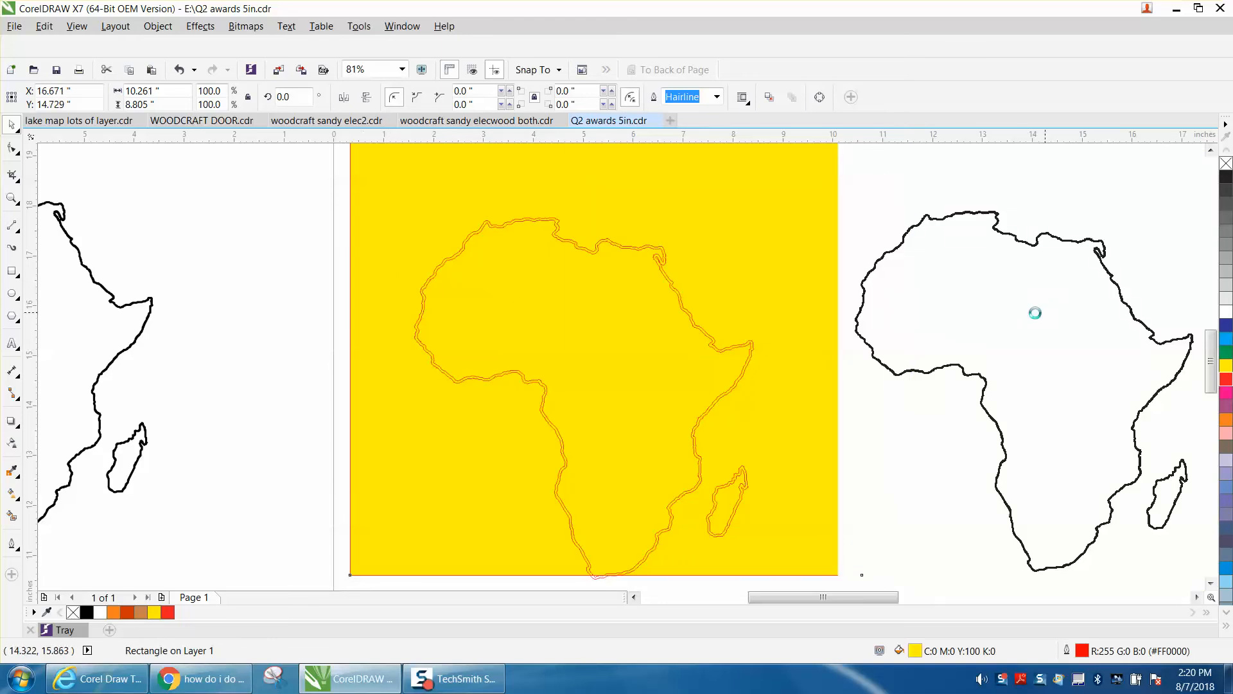
Create a brown Smart Fill shape without an outline inside the mainland of the red Africa map.
left_click(10, 518)
left_click(605, 336)
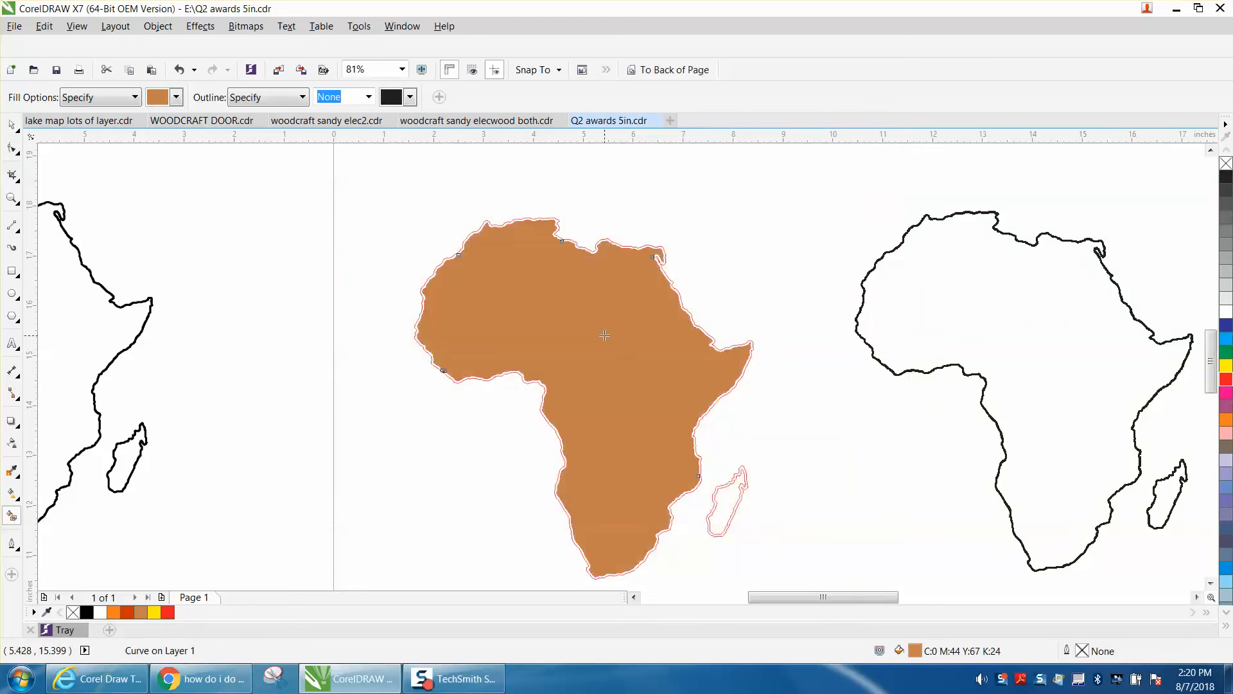
scroll(607, 334, "down", 2)
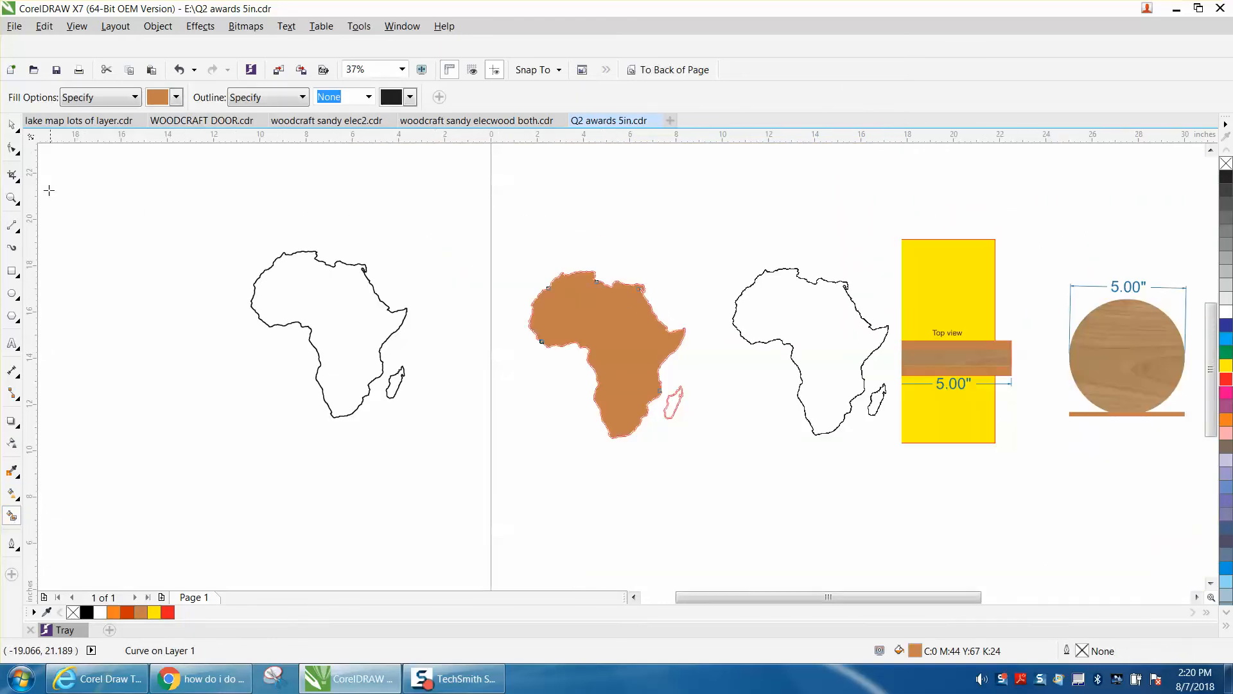
left_click(12, 124)
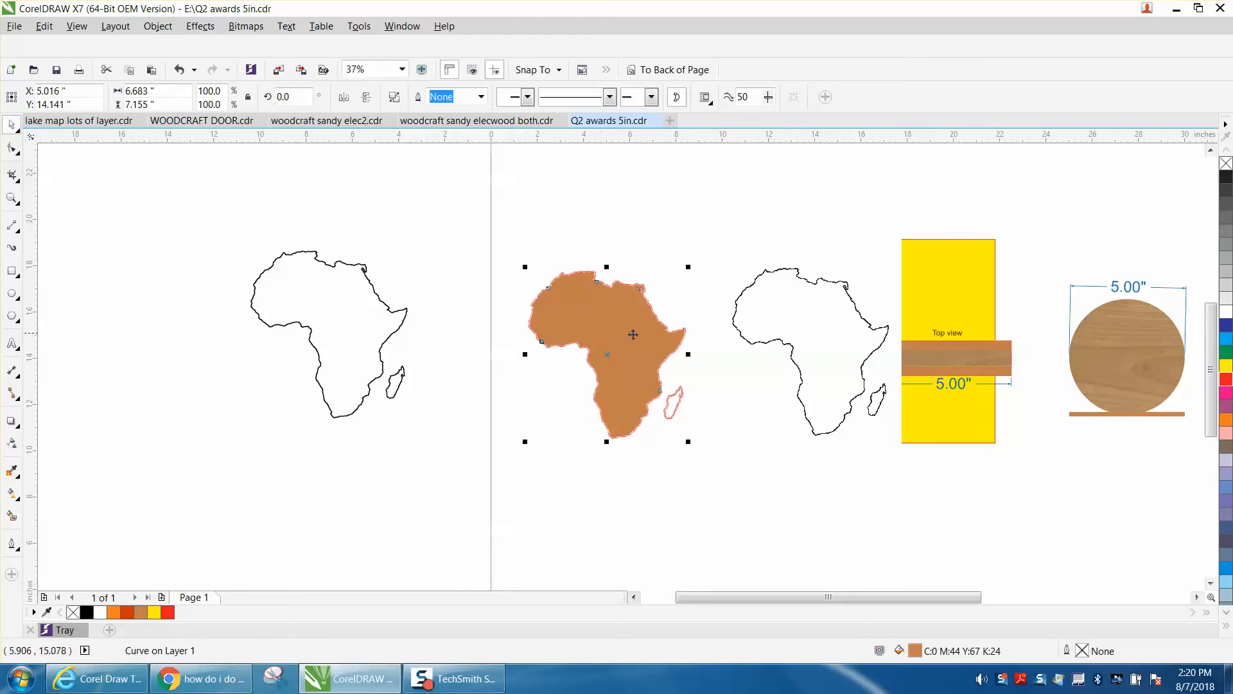
Delete the black Africa map standing outside the page, to the left of the brown-filled one.
left_click_drag(232, 260, 418, 405)
left_click(395, 334)
key("Delete")
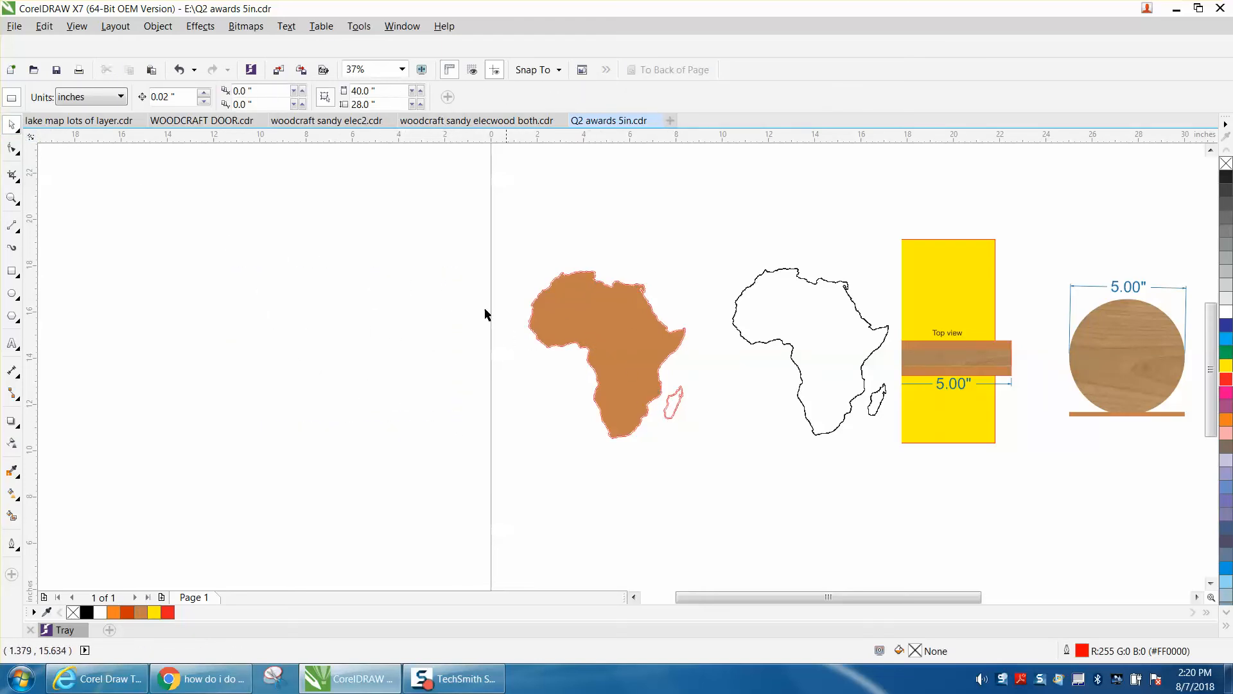
Clear the selection and set the document's nudge distance to 0.07 inches.
left_click_drag(492, 242, 757, 469)
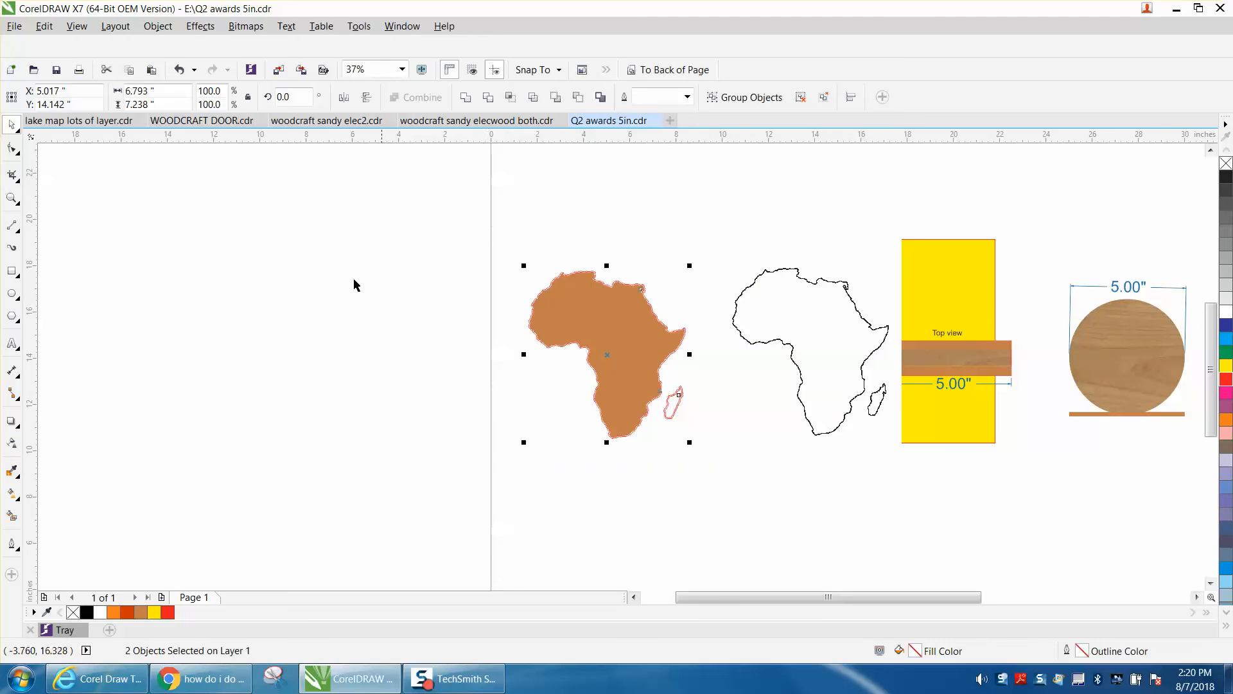
left_click(239, 189)
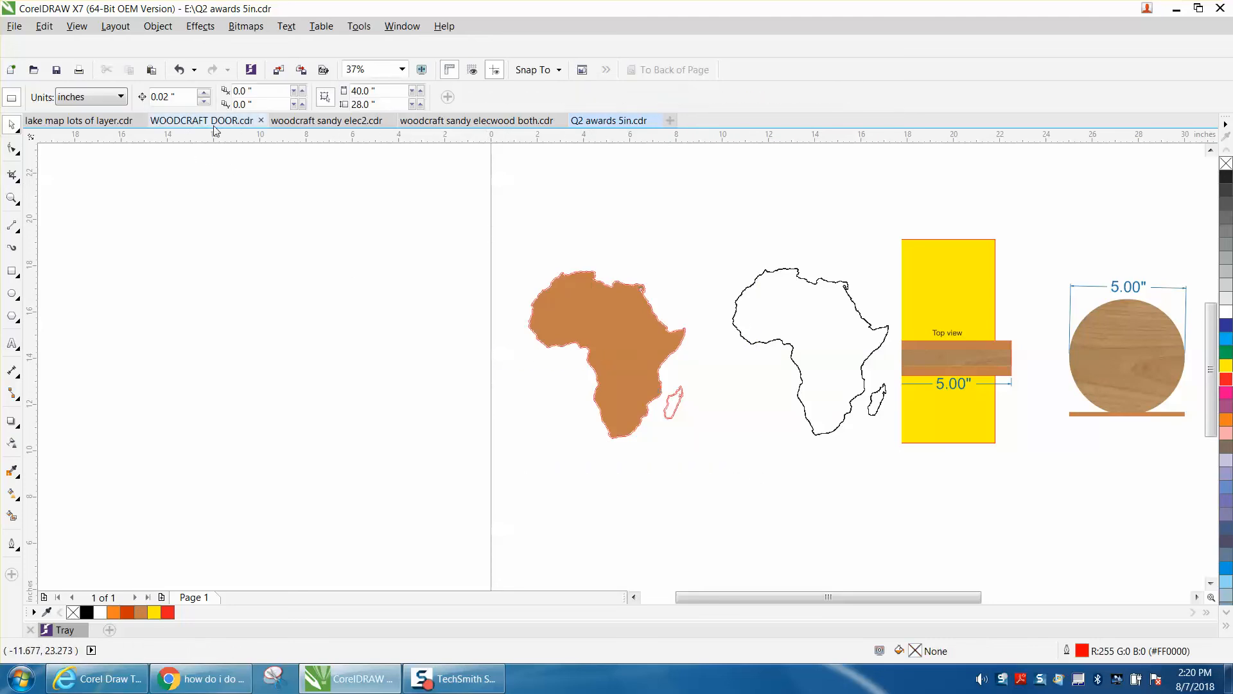
key("BackSpace")
type("7")
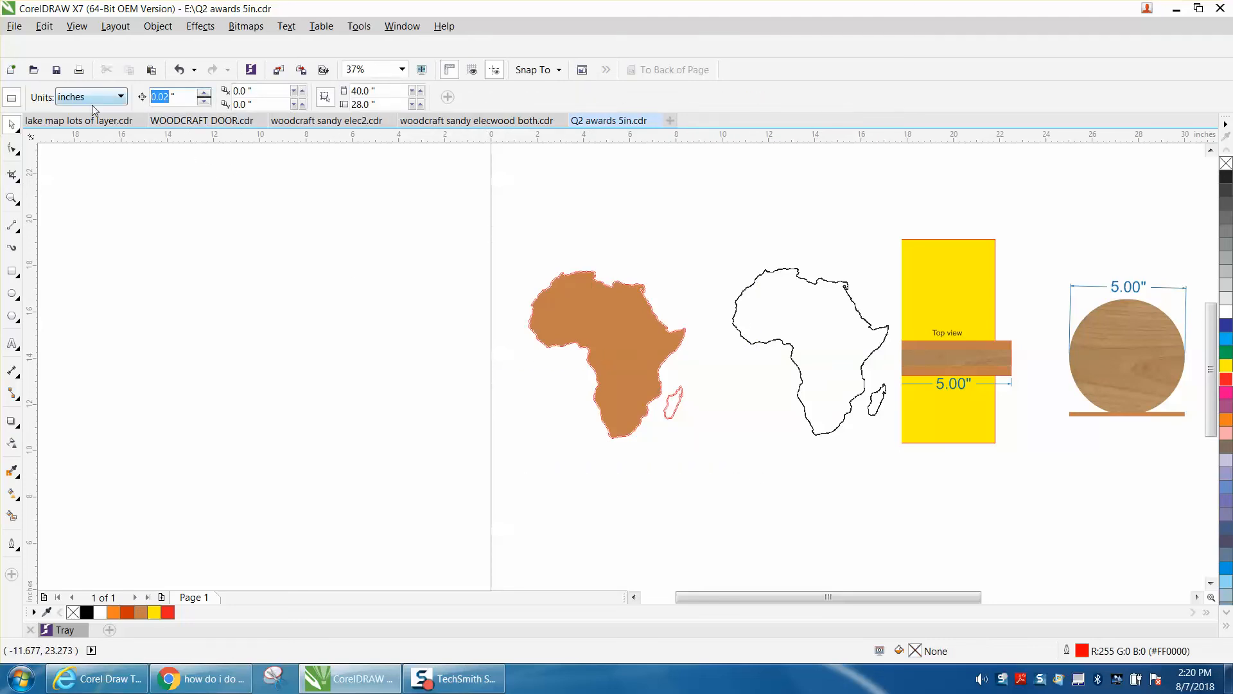
key("Return")
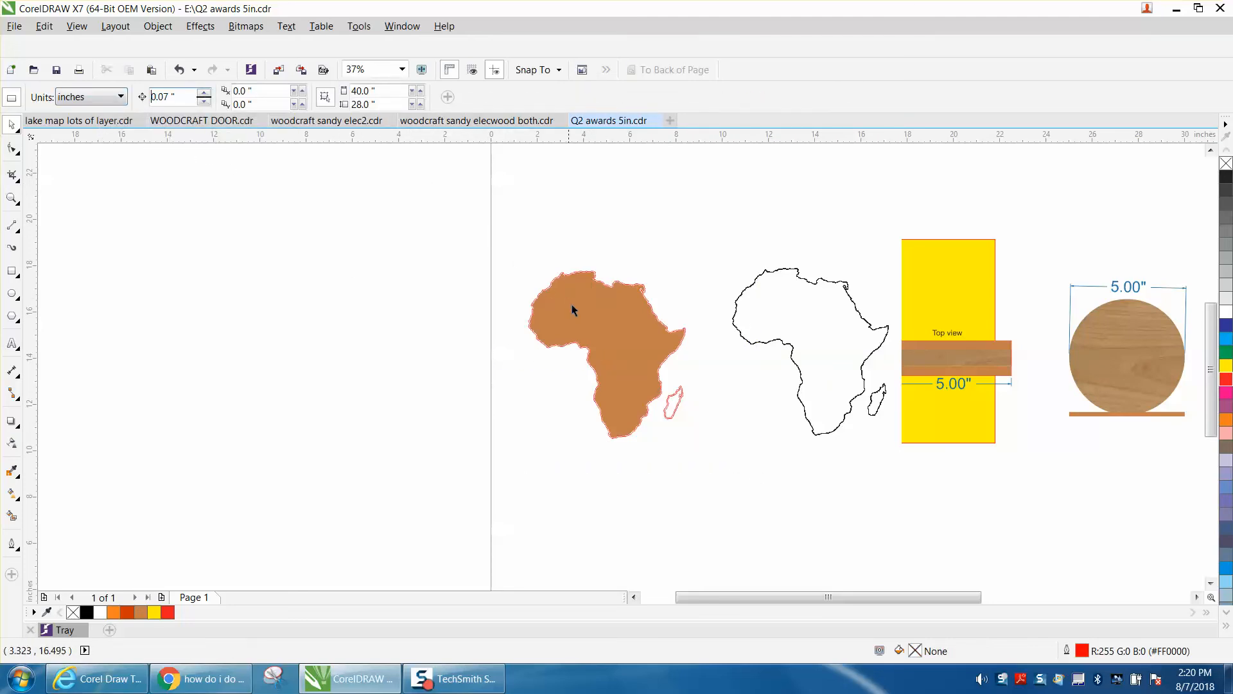
Undo the recent changes back to the state before the mainland was filled brown.
left_click(577, 312)
left_click(181, 70)
left_click(181, 69)
left_click(181, 70)
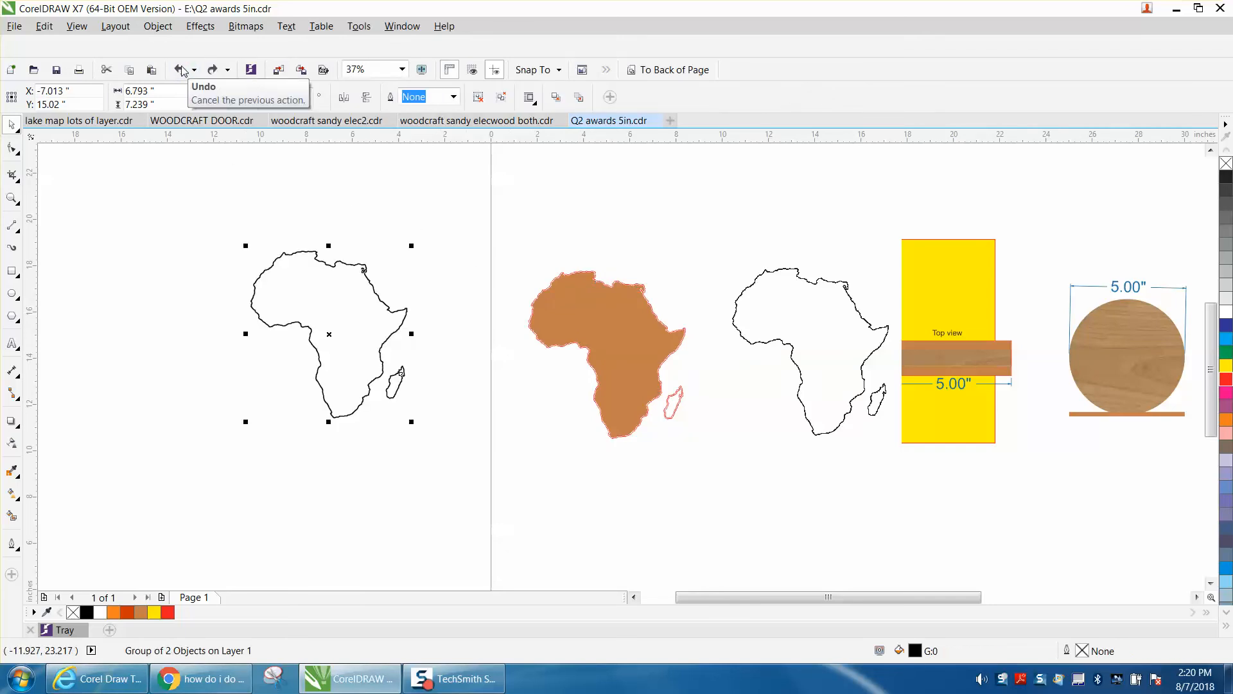
left_click(182, 69)
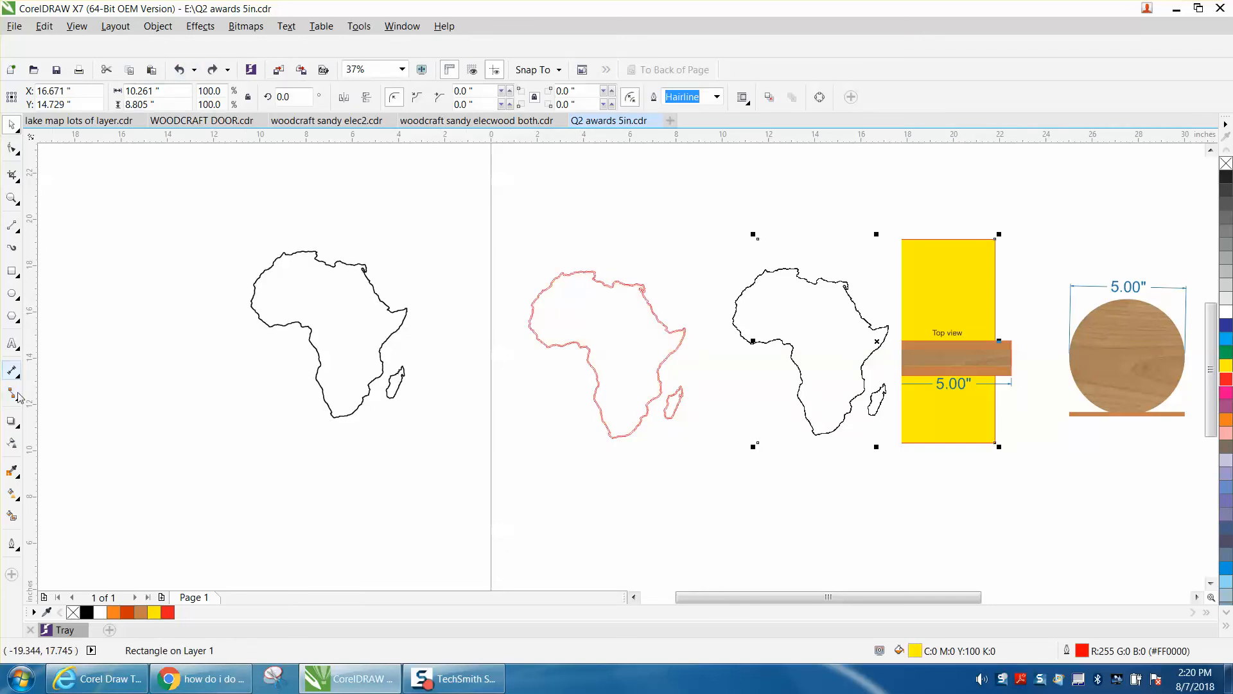
Set the Smart Fill colour to black with no outline and fill the mainland of the red Africa map.
left_click(14, 515)
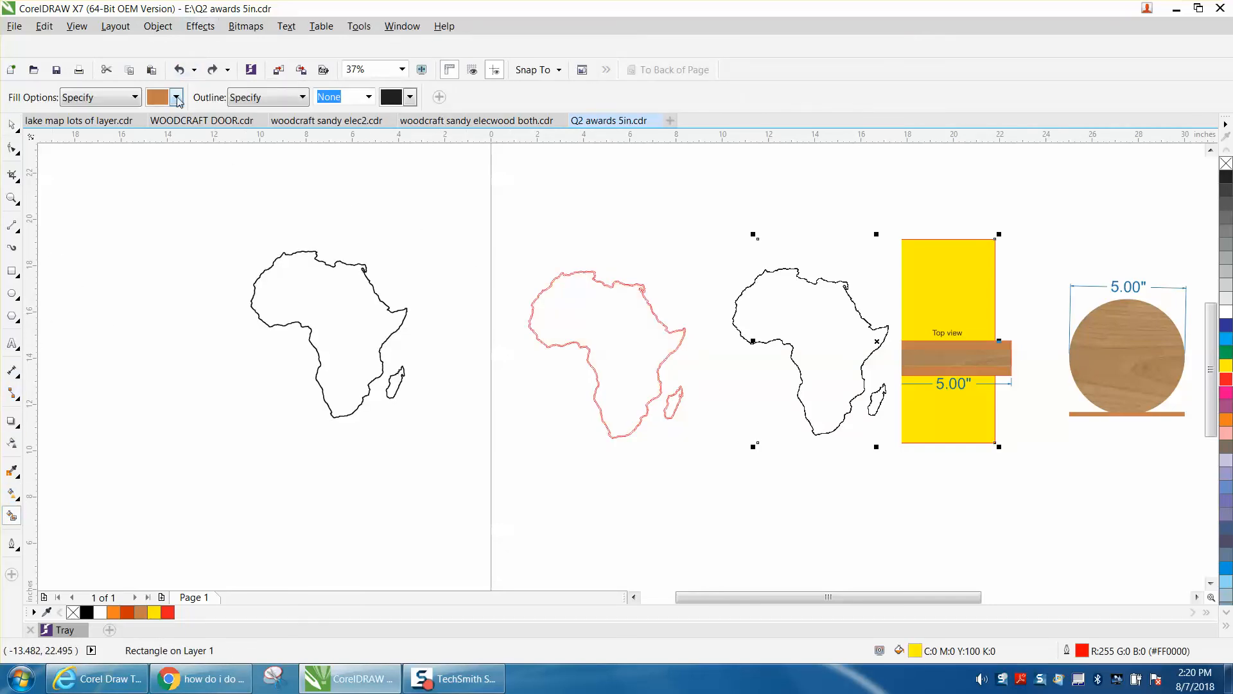
left_click(176, 97)
left_click(153, 115)
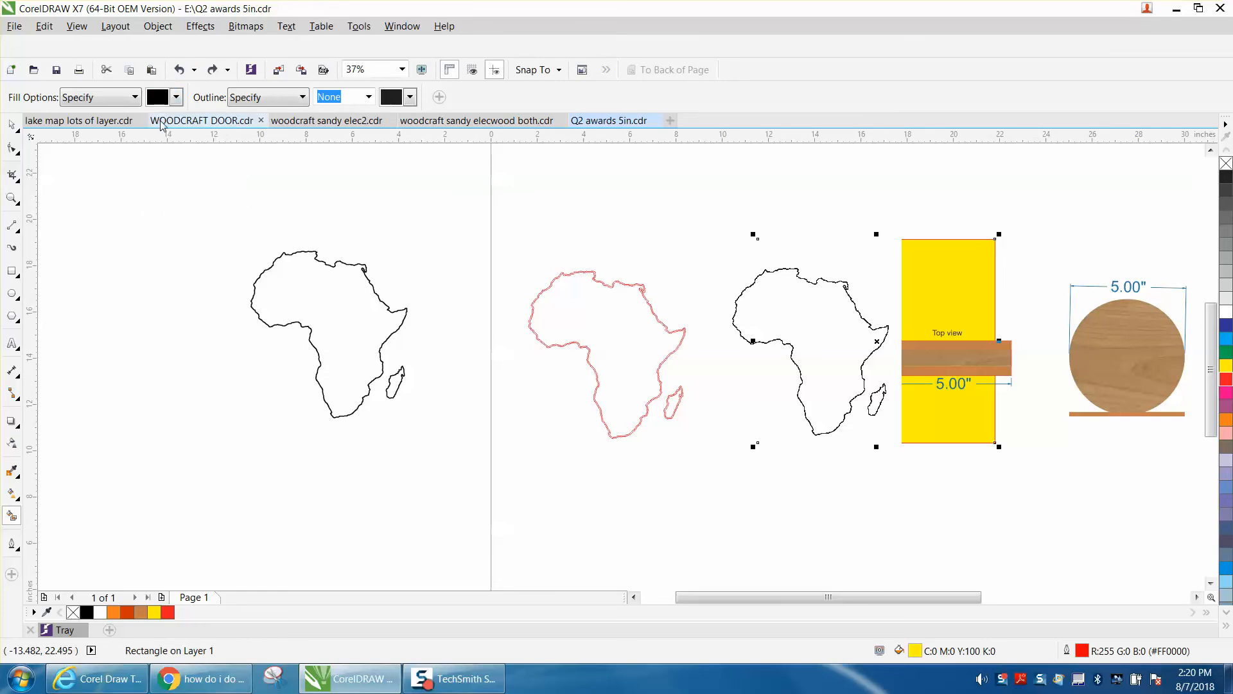
left_click(606, 336)
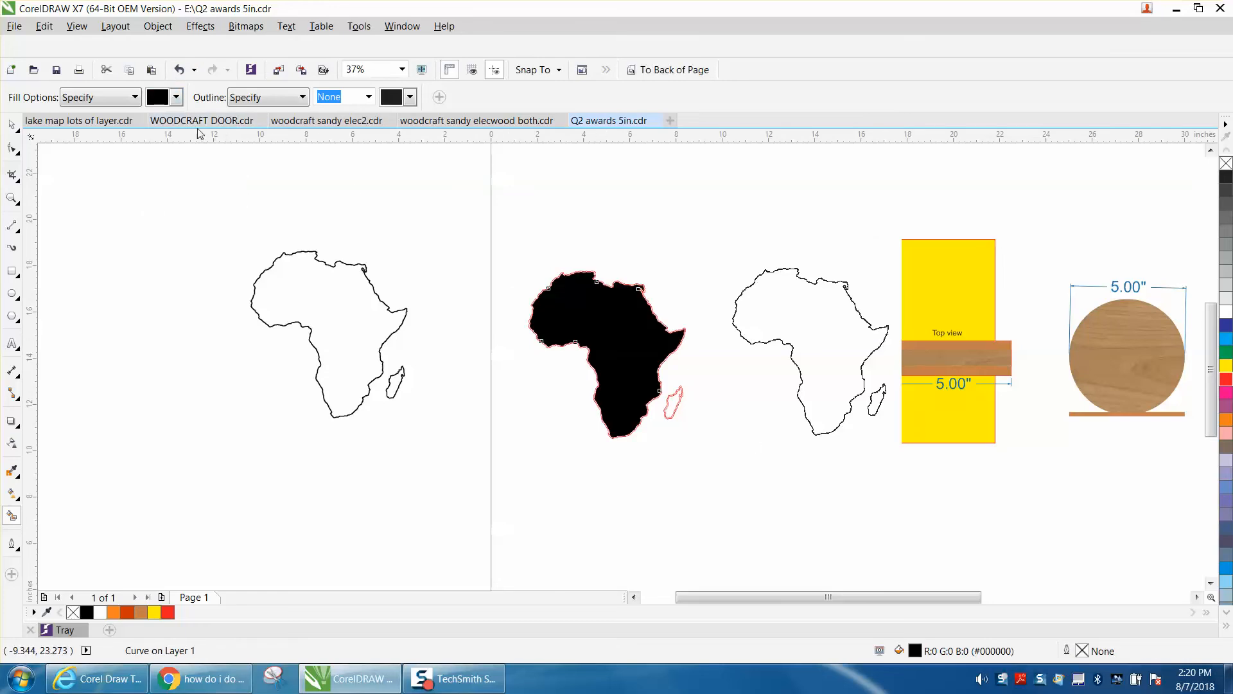
left_click(11, 123)
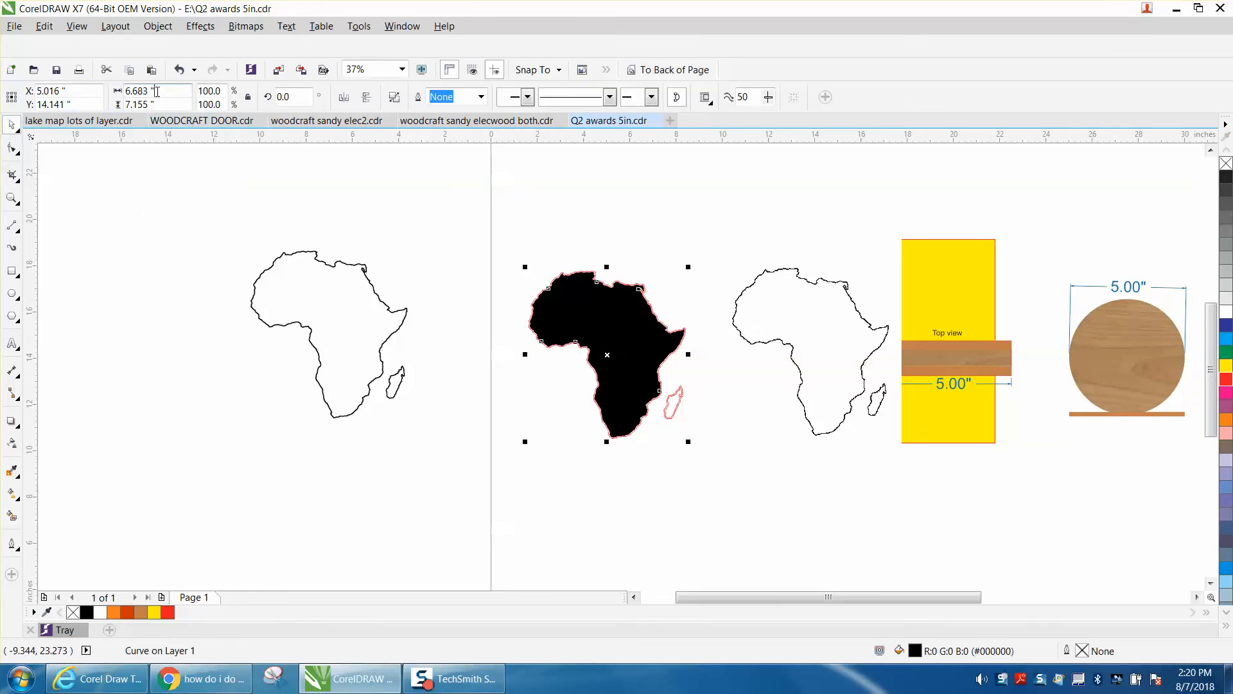
Delete the black outlined Africa map standing outside the page, to the left of the filled map.
left_click(134, 180)
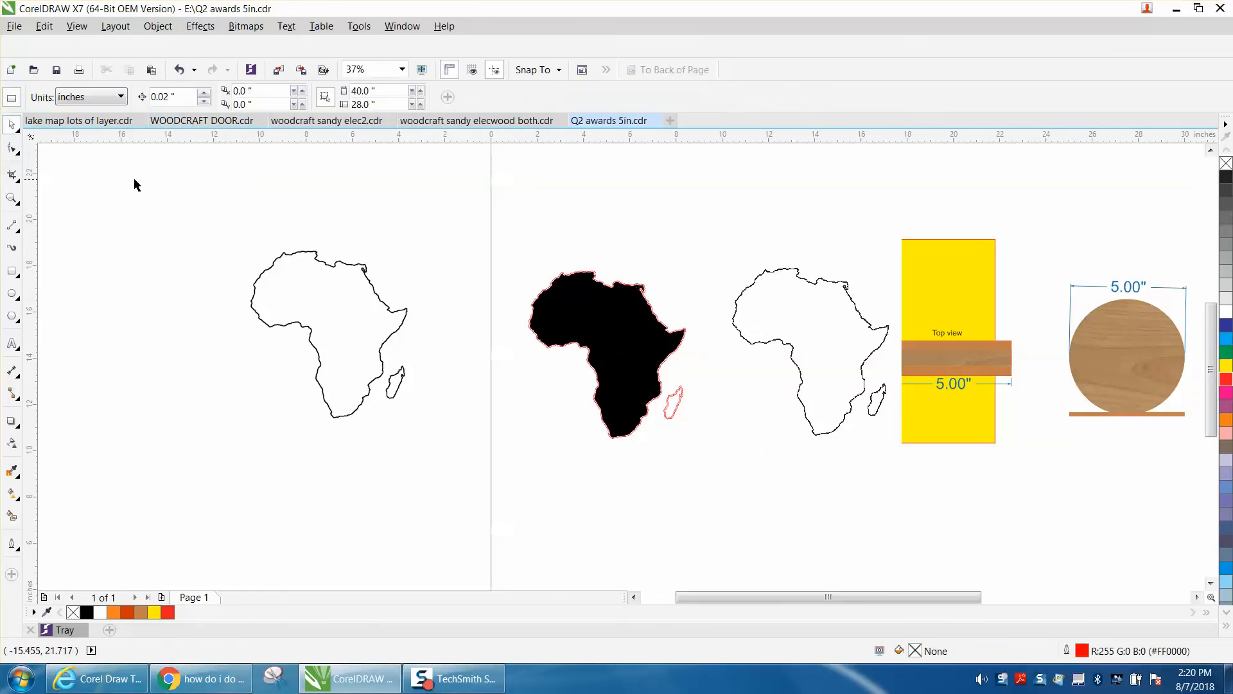
left_click_drag(180, 97, 117, 93)
left_click_drag(245, 231, 521, 442)
key("Delete")
Nudge the black mainland shape left twice and back right twice, leaving it deselected.
left_click(630, 372)
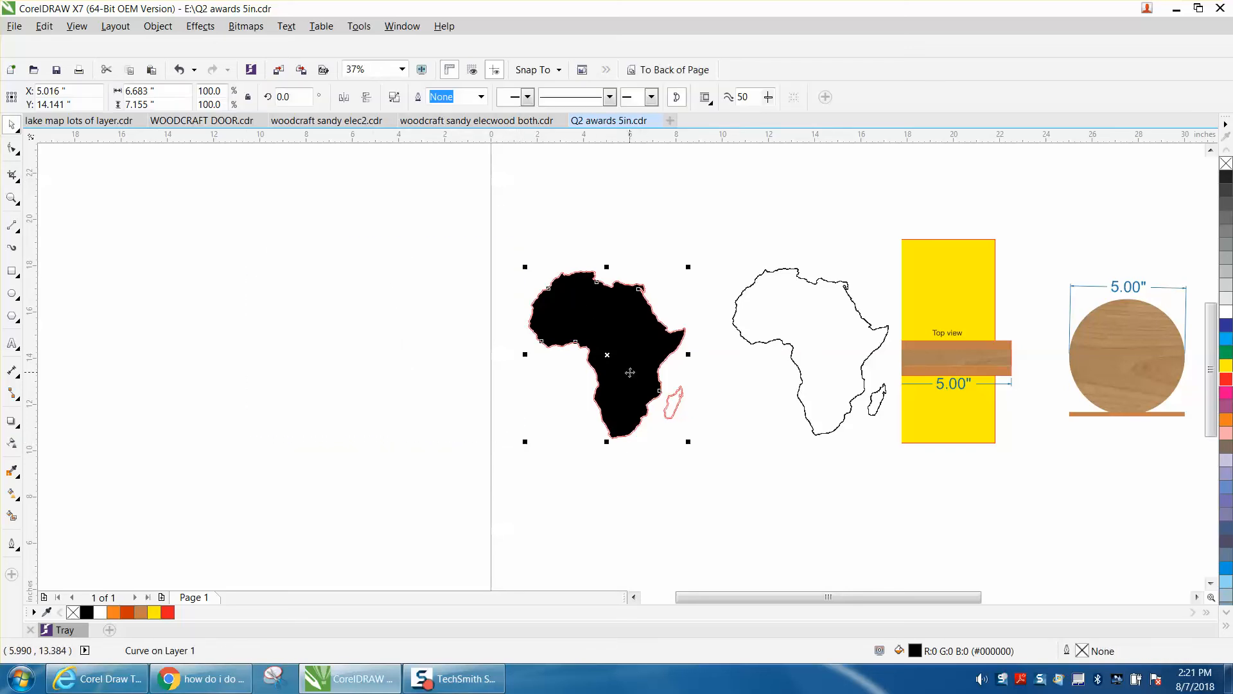
key("Left")
key("Left")
key("Right")
key("Right")
left_click(329, 338)
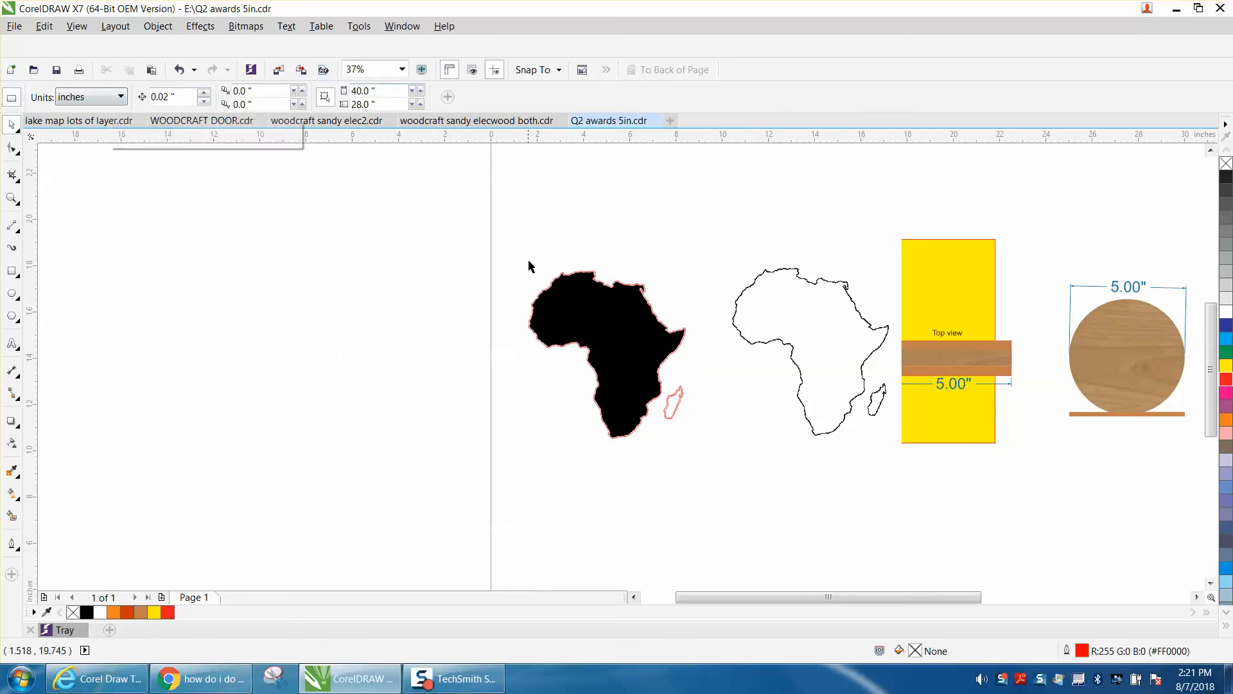
Set the nudge distance to 7 inches and nudge the black mainland shape left once, off the red outline.
left_click(189, 100)
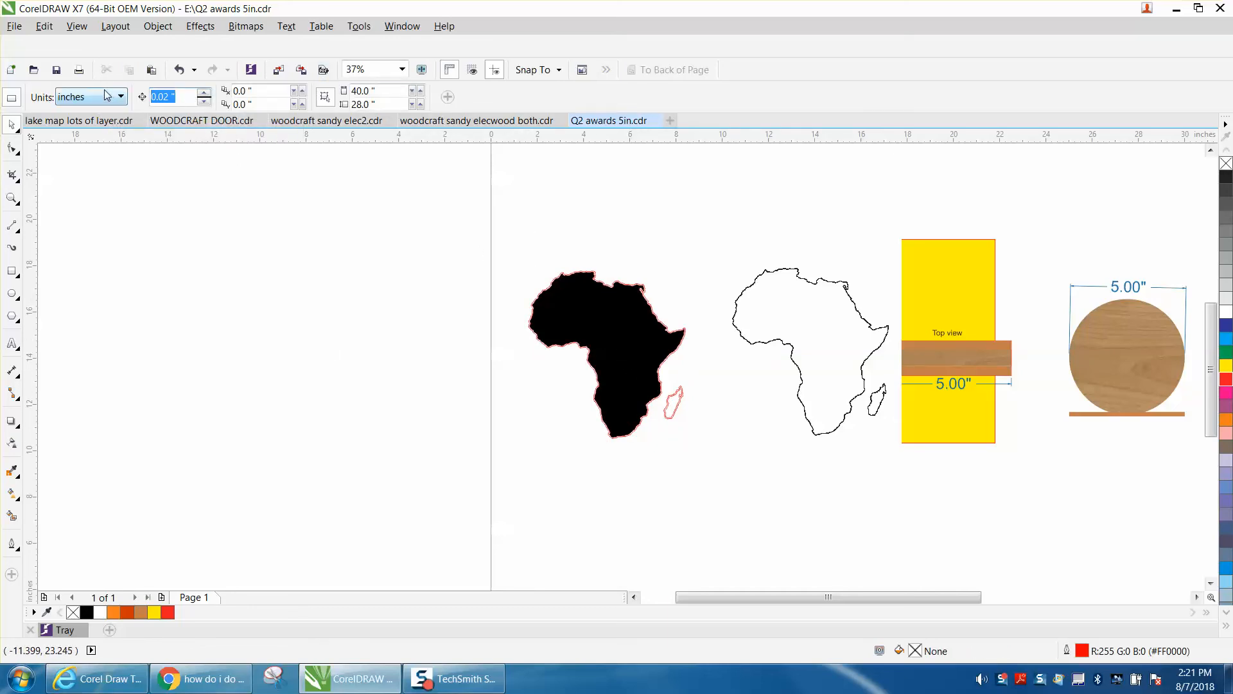
type("7")
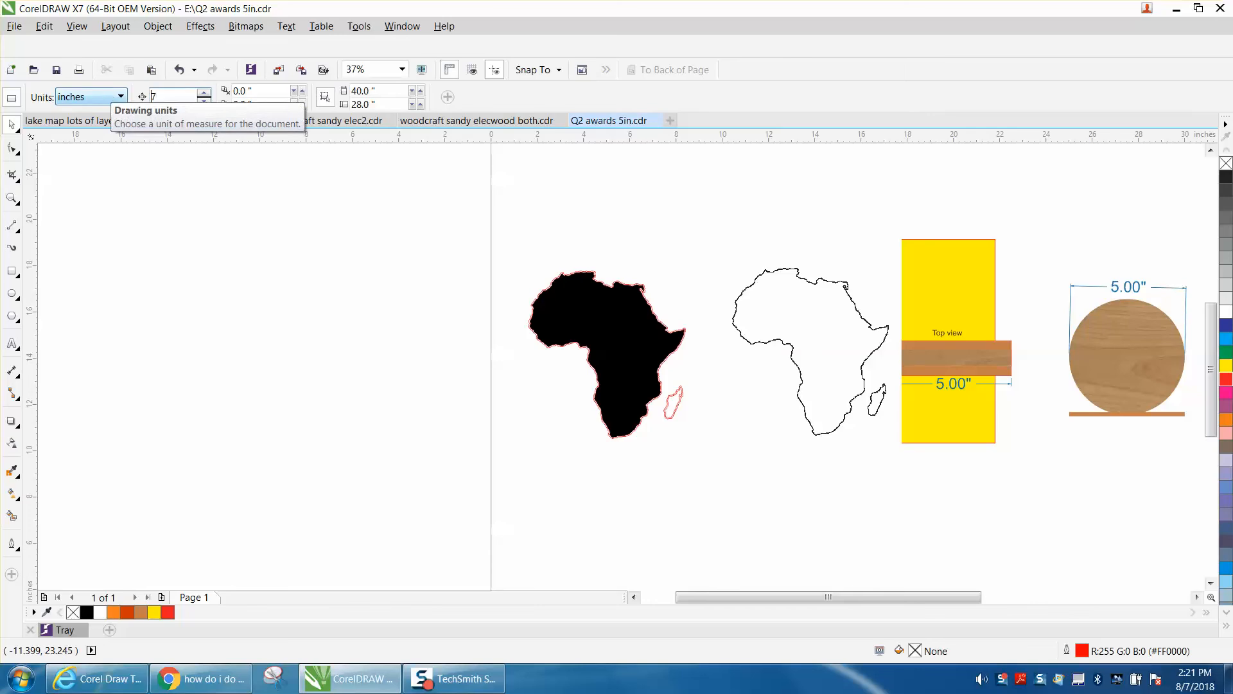
key("Return")
left_click(586, 296)
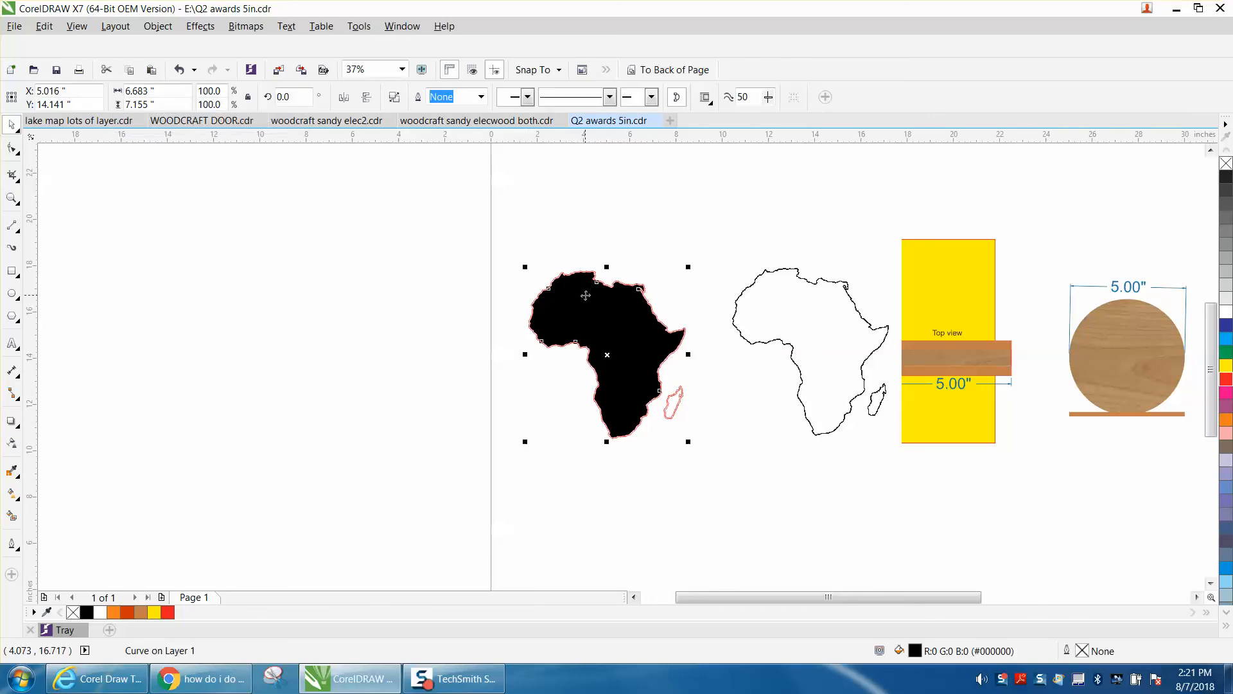
key("Left")
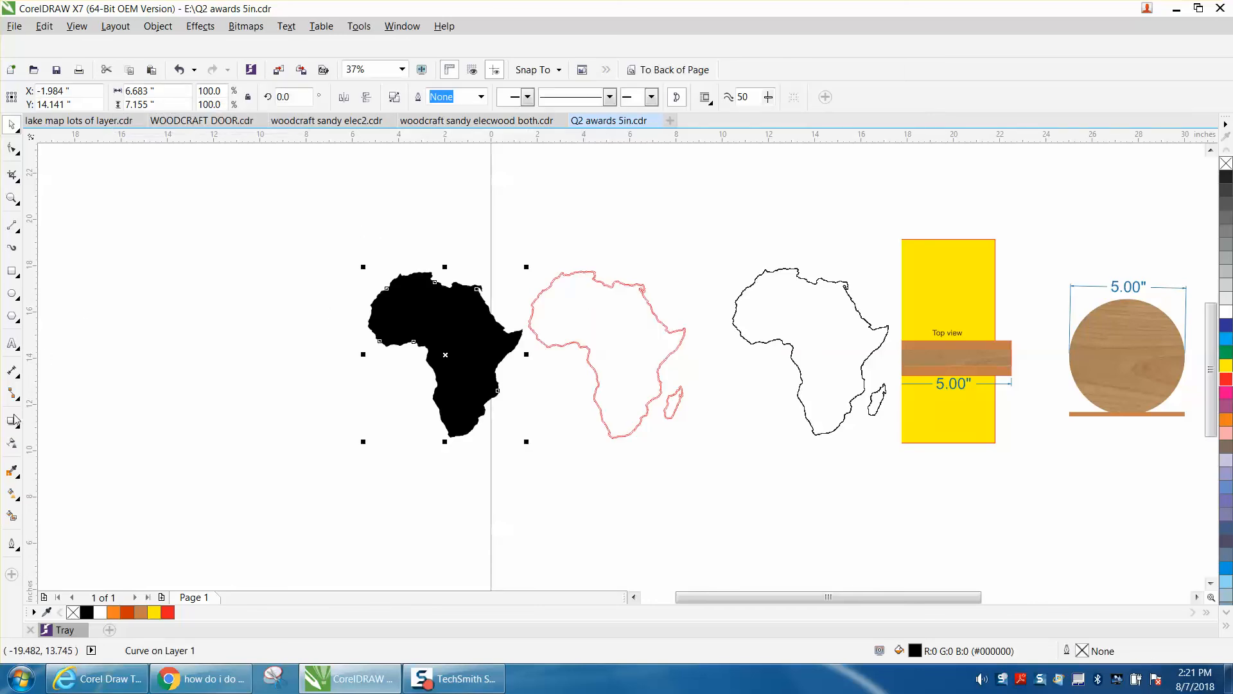
Smart-fill Madagascar in black and repeat the 7-inch move to place it beside the black mainland.
left_click(11, 515)
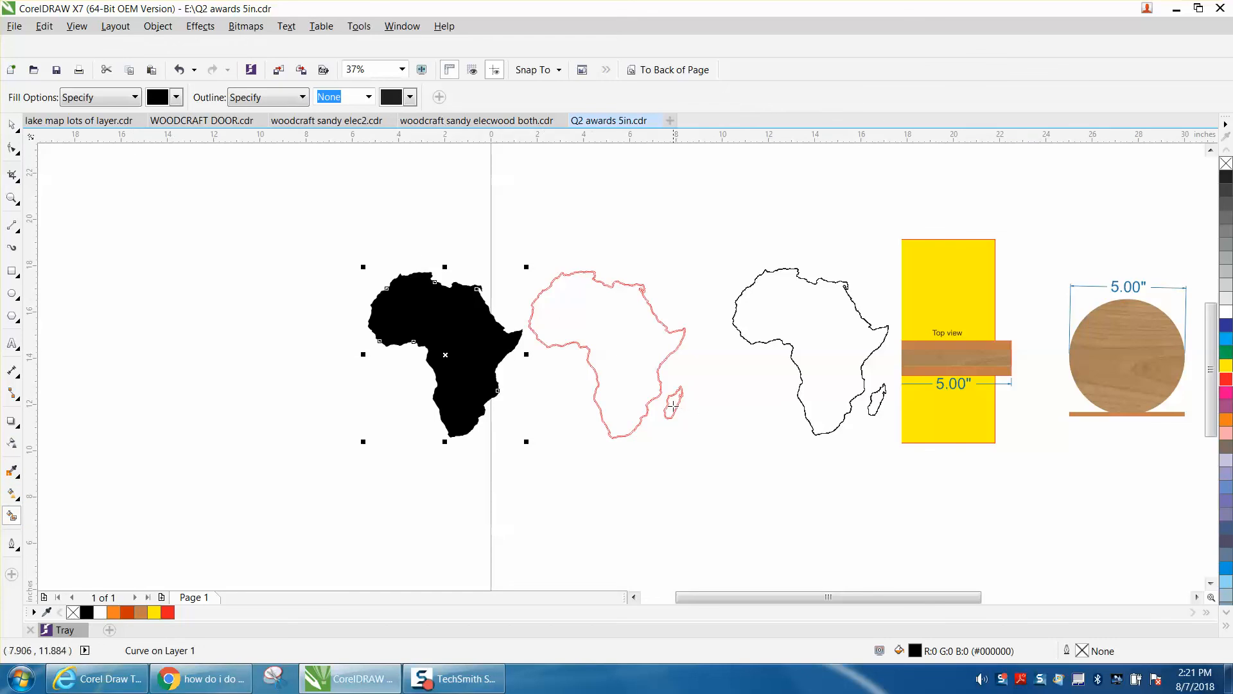
key("ctrl+r")
Delete the red double-line Africa map that served as the boundary for the fills.
left_click(12, 124)
left_click_drag(509, 242, 724, 452)
key("Delete")
Move the black mainland and Madagascar farther left off the page and replace their fill with a red hairline outline.
left_click_drag(345, 248, 604, 483)
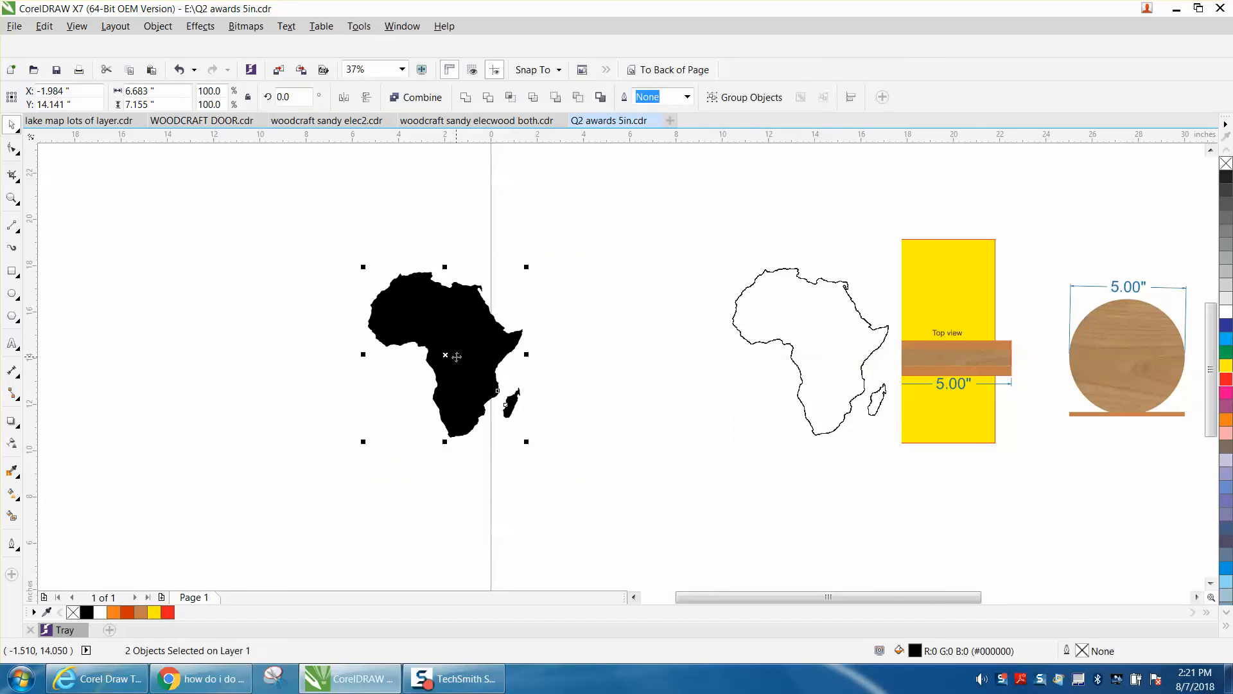
left_click_drag(445, 354, 284, 323)
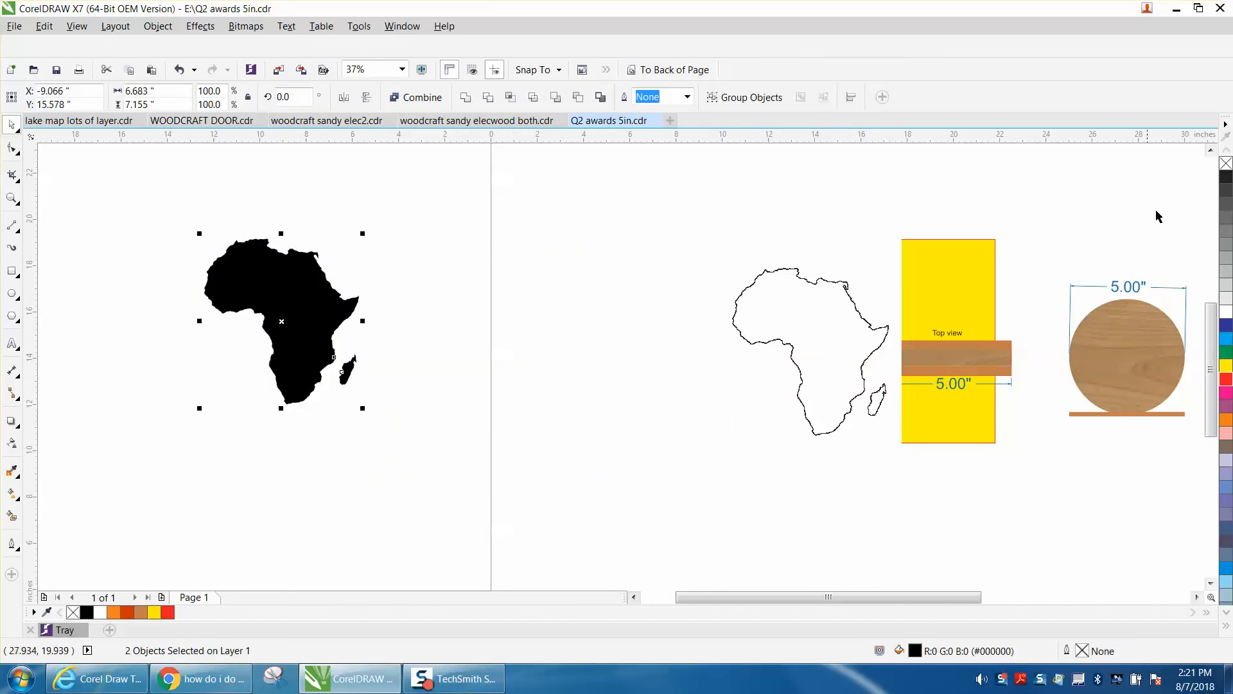
left_click(1225, 164)
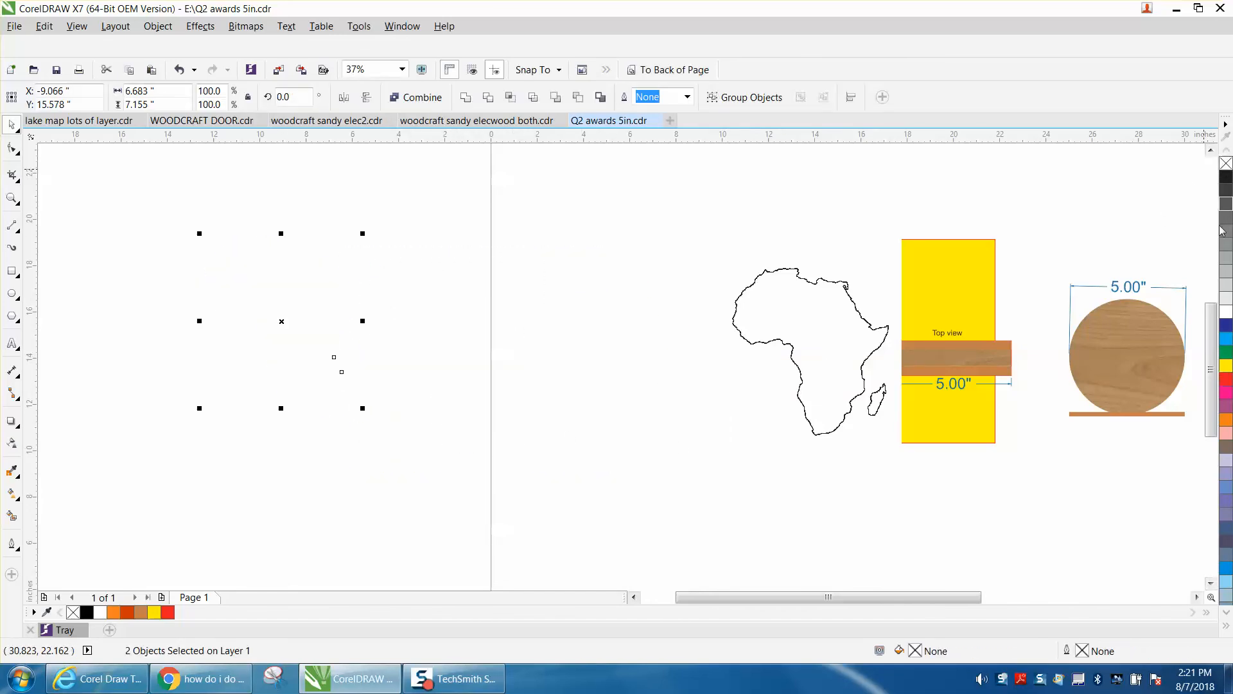
right_click(1228, 388)
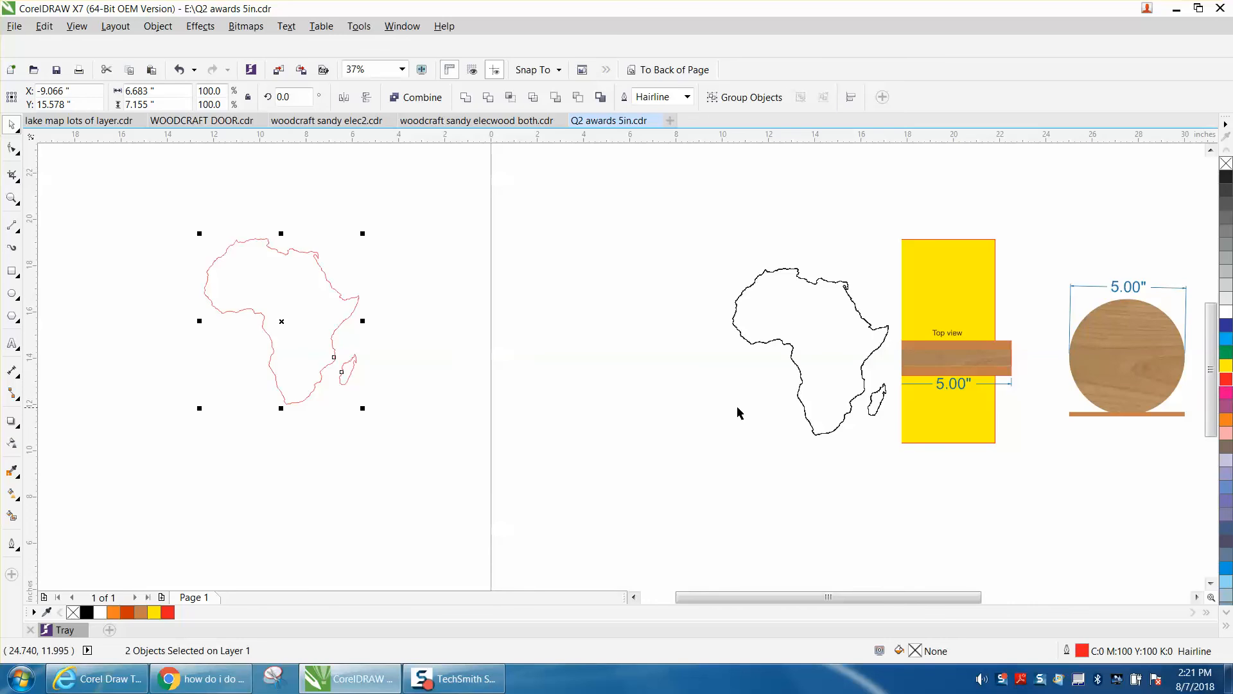
Activate the Smooth tool and set its nib size to 0.5 inches.
left_click(18, 200)
left_click_drag(199, 226, 412, 435)
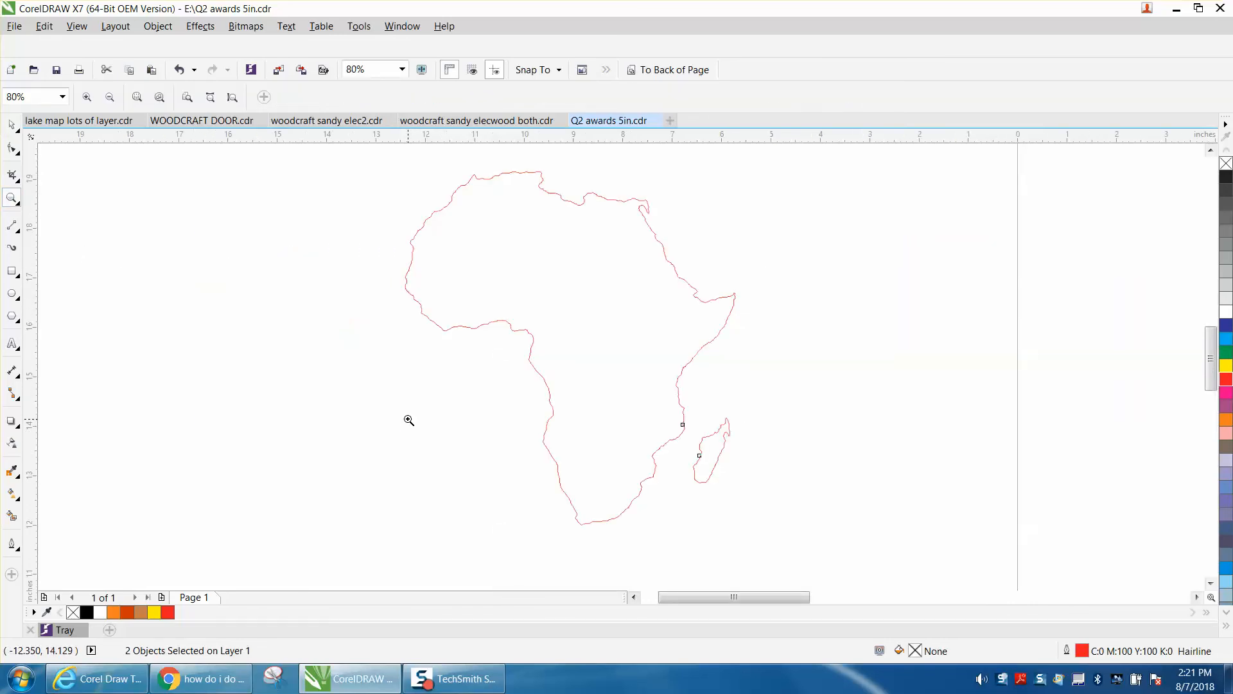
left_click_drag(584, 183, 666, 254)
scroll(644, 264, "down", 2)
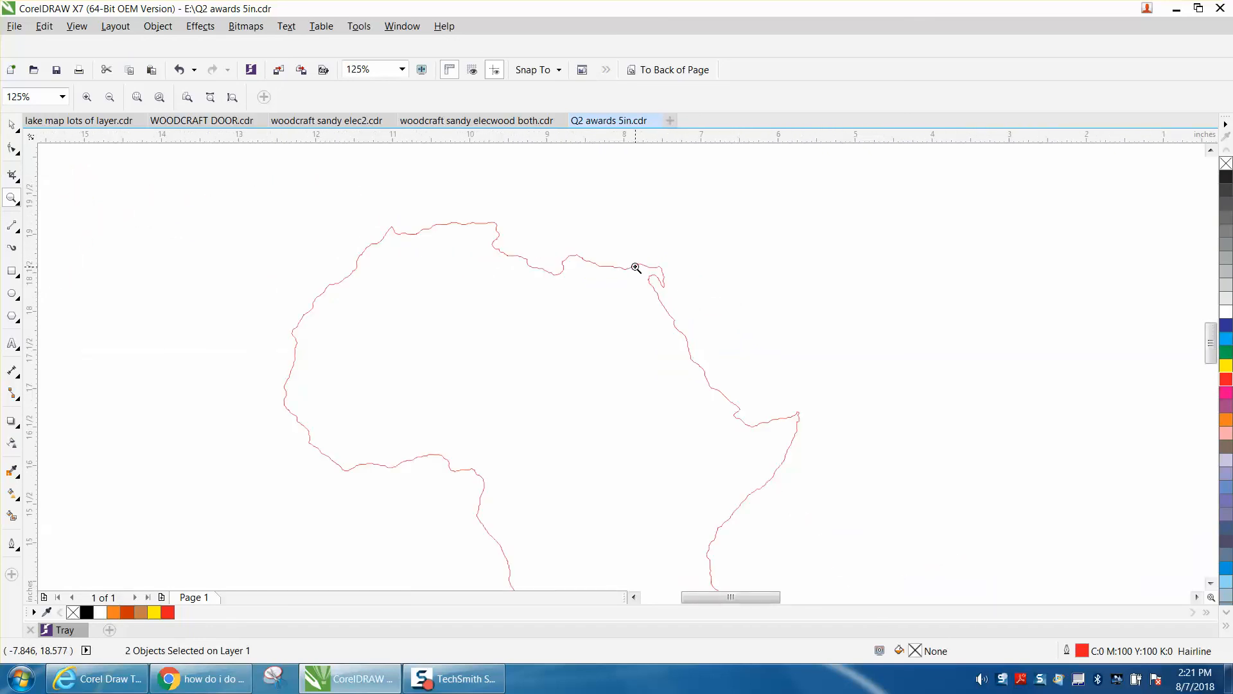
scroll(618, 263, "down", 1)
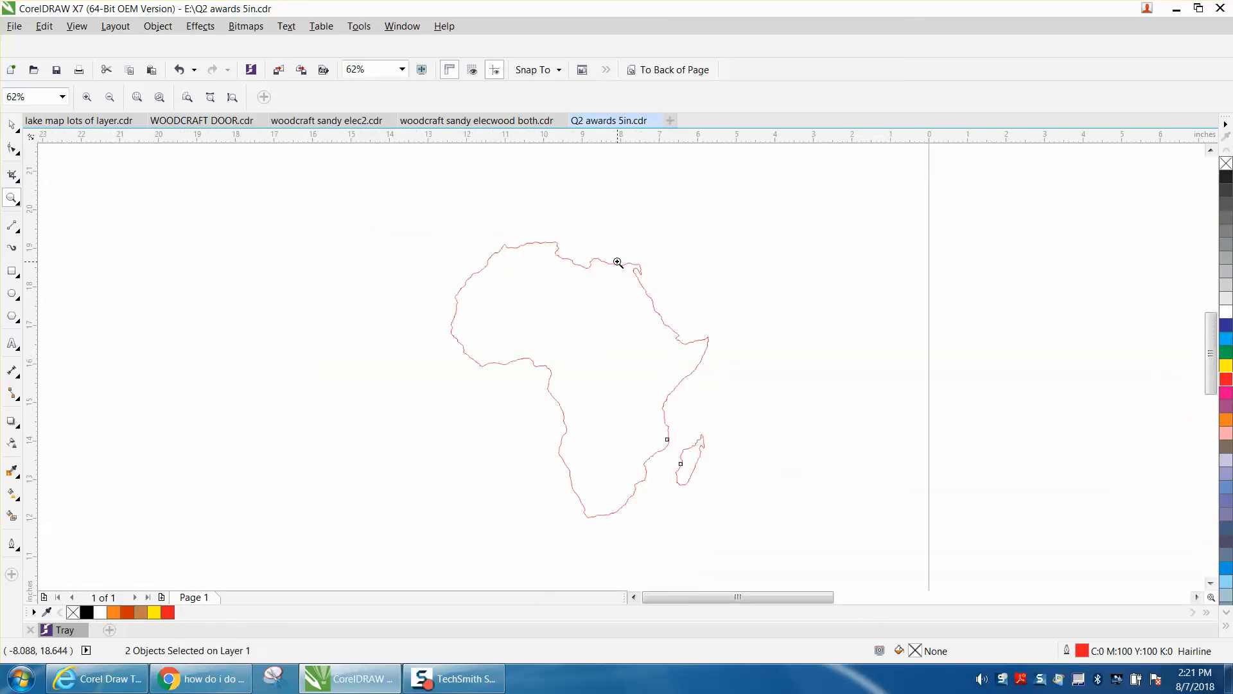
left_click(20, 156)
left_click(57, 169)
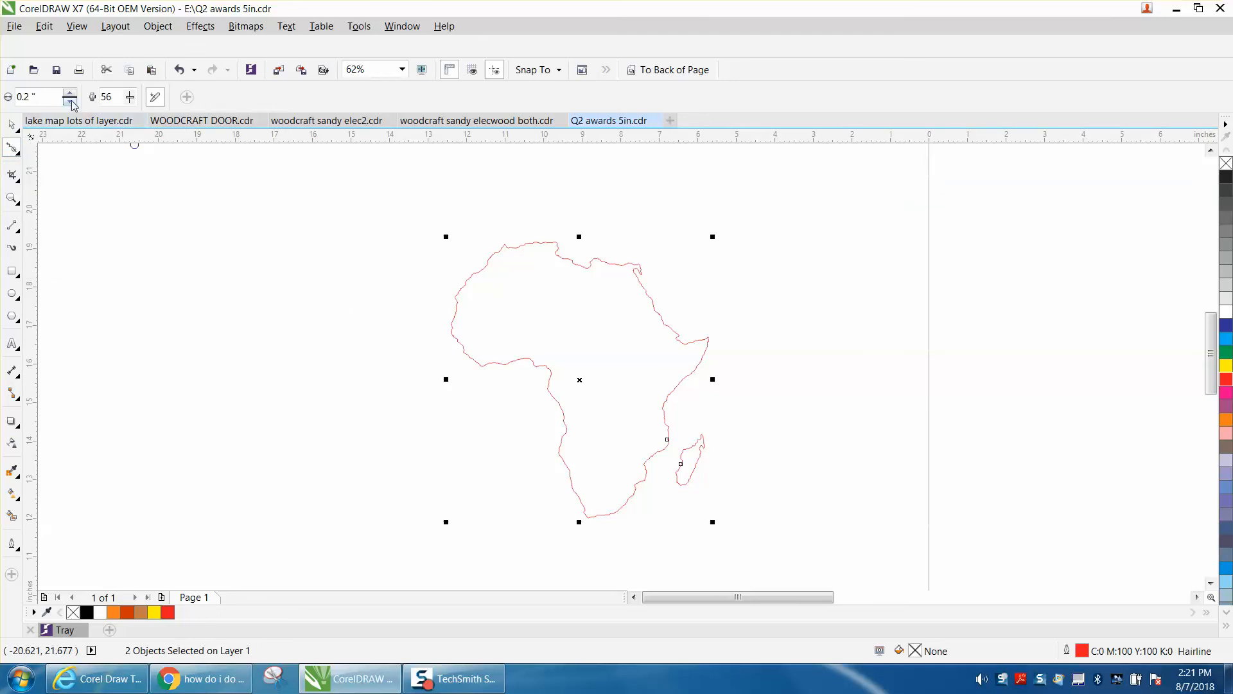
left_click_drag(37, 97, 14, 97)
key("BackSpace")
left_click_drag(36, 97, 3, 101)
type("5")
key("Return")
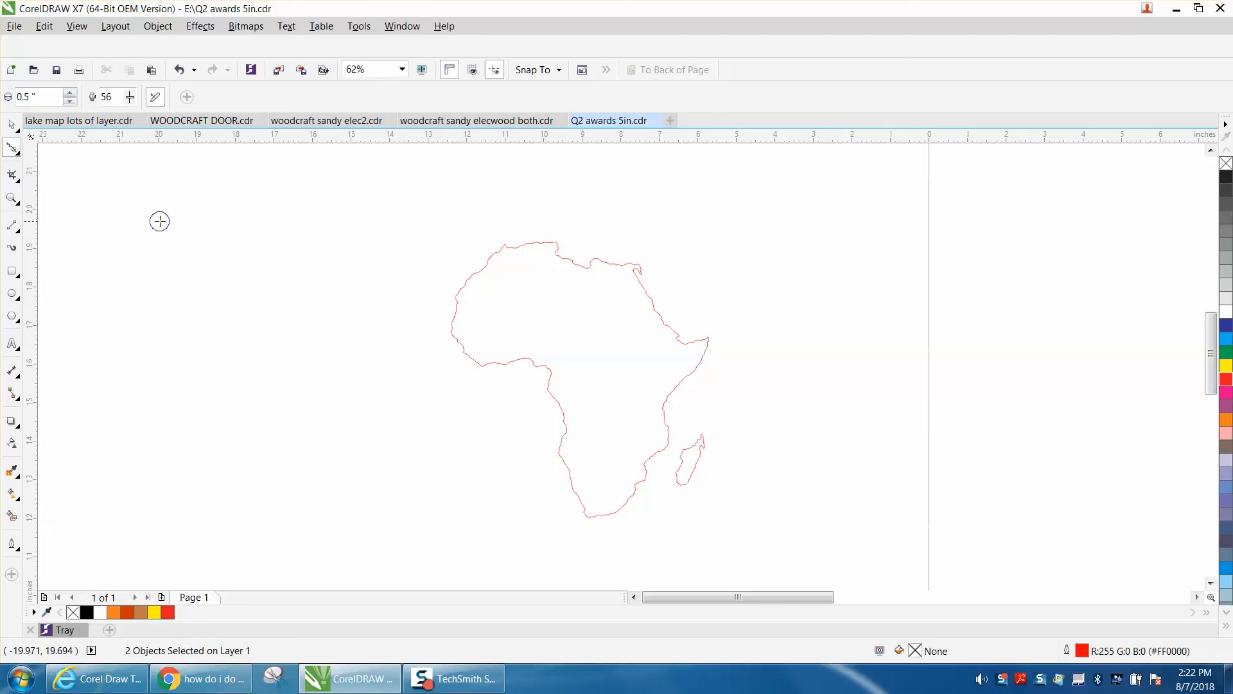
Smooth the northwestern and northern coastline of the mainland outline.
left_click(461, 289)
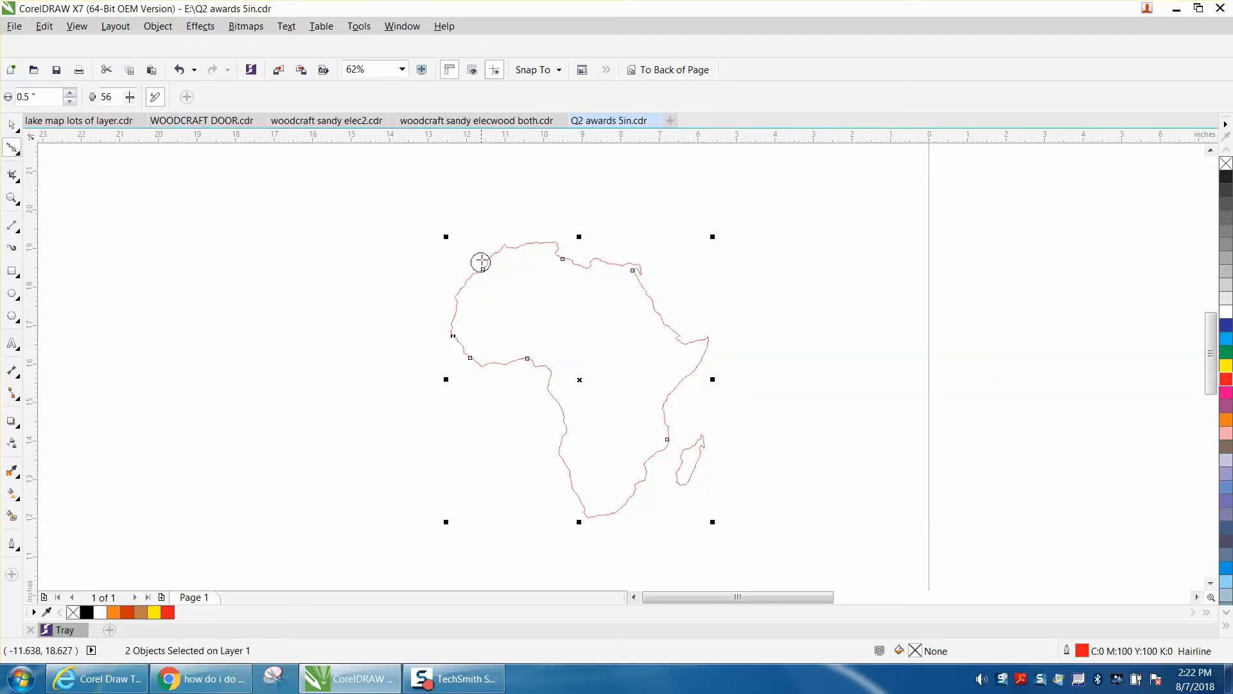
mouse_move(565, 242)
left_mouse_down()
mouse_move(501, 256)
mouse_move(468, 289)
mouse_move(462, 348)
mouse_move(542, 366)
mouse_move(583, 501)
mouse_move(635, 482)
mouse_move(591, 512)
mouse_move(635, 506)
mouse_move(662, 414)
mouse_move(707, 353)
mouse_move(666, 318)
mouse_move(639, 270)
mouse_move(557, 258)
left_mouse_up()
left_click(13, 200)
left_click_drag(518, 235, 608, 300)
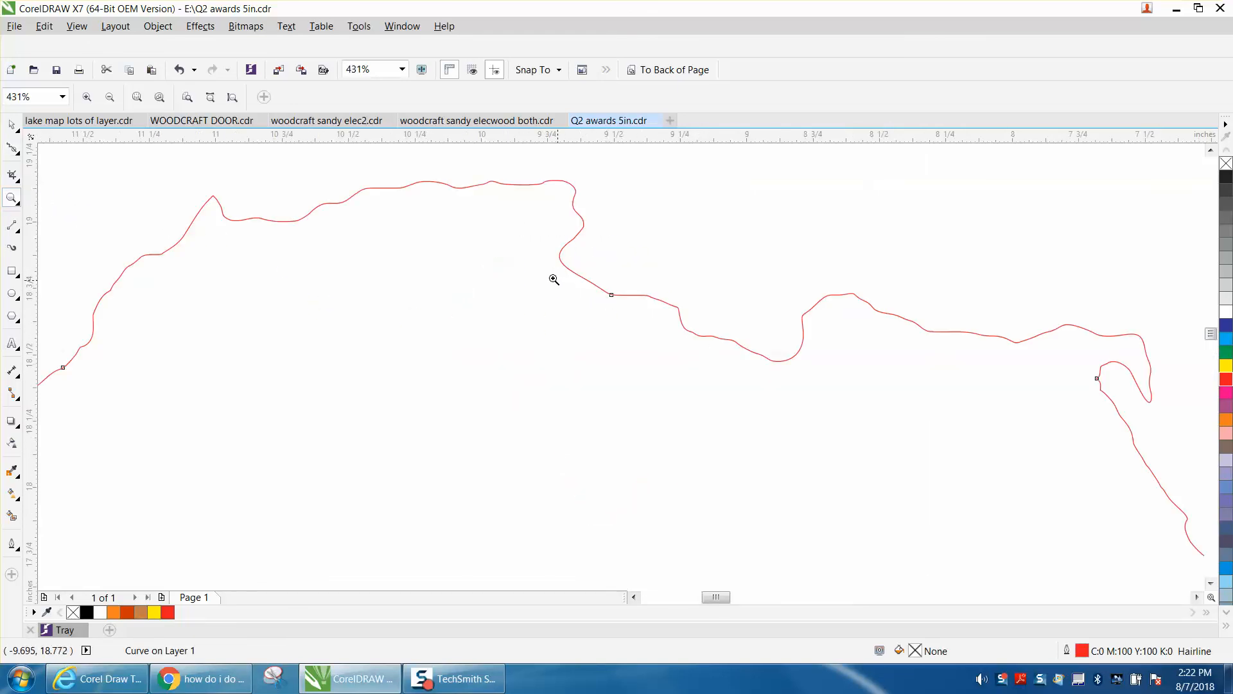
Smooth the coastline of the Madagascar outline with the Smooth tool.
scroll(449, 228, "down", 2)
scroll(446, 229, "down", 2)
left_click_drag(565, 368, 706, 461)
left_click(12, 148)
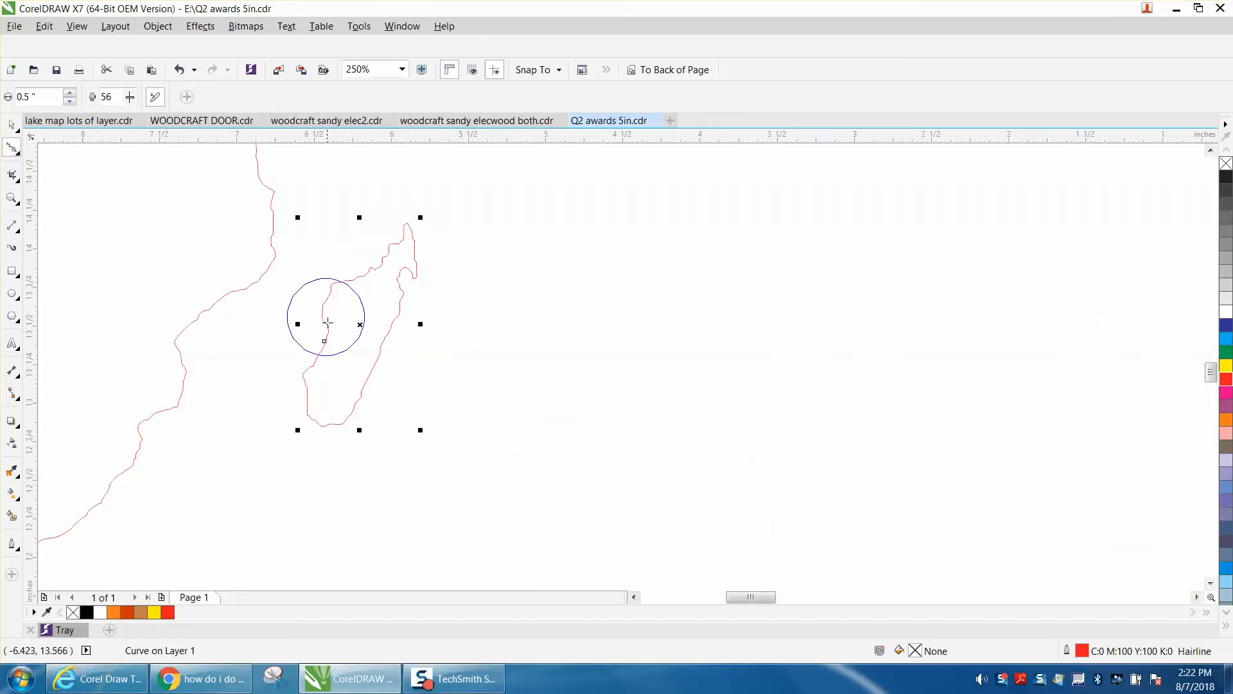
left_click(323, 344)
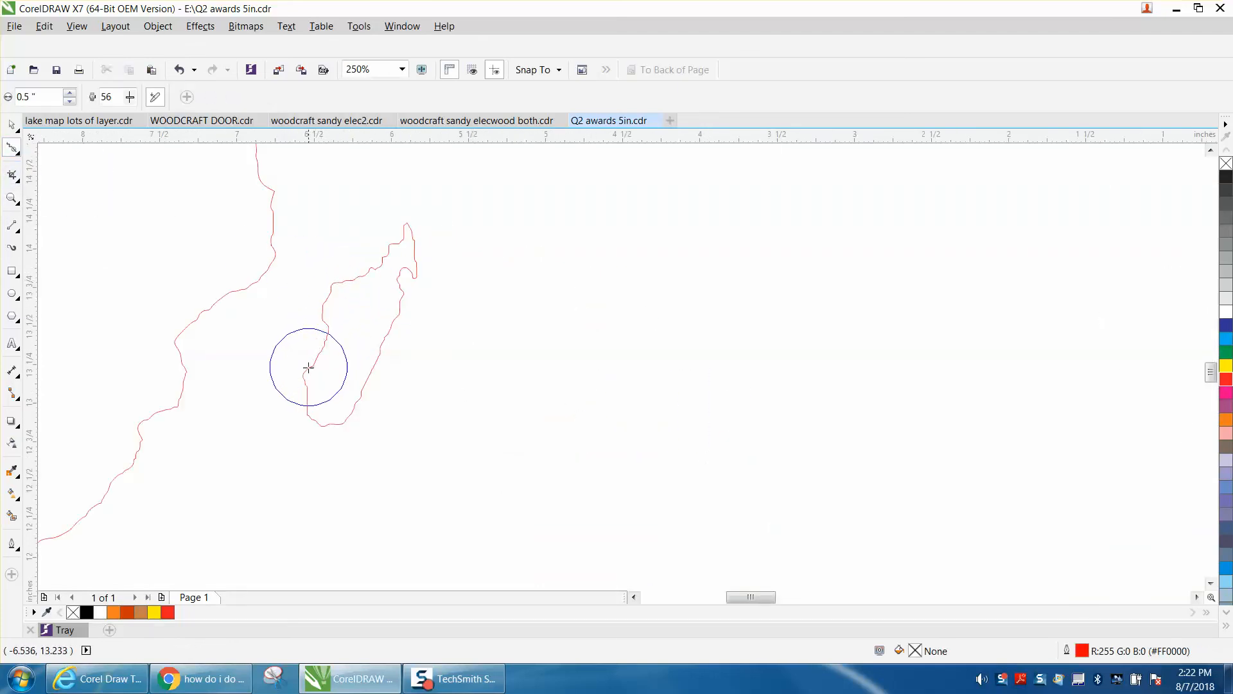
left_click(306, 370)
mouse_move(306, 370)
left_mouse_down()
mouse_move(300, 395)
mouse_move(323, 420)
mouse_move(359, 394)
mouse_move(395, 313)
mouse_move(396, 278)
mouse_move(412, 276)
mouse_move(407, 226)
mouse_move(342, 288)
mouse_move(325, 336)
left_mouse_up()
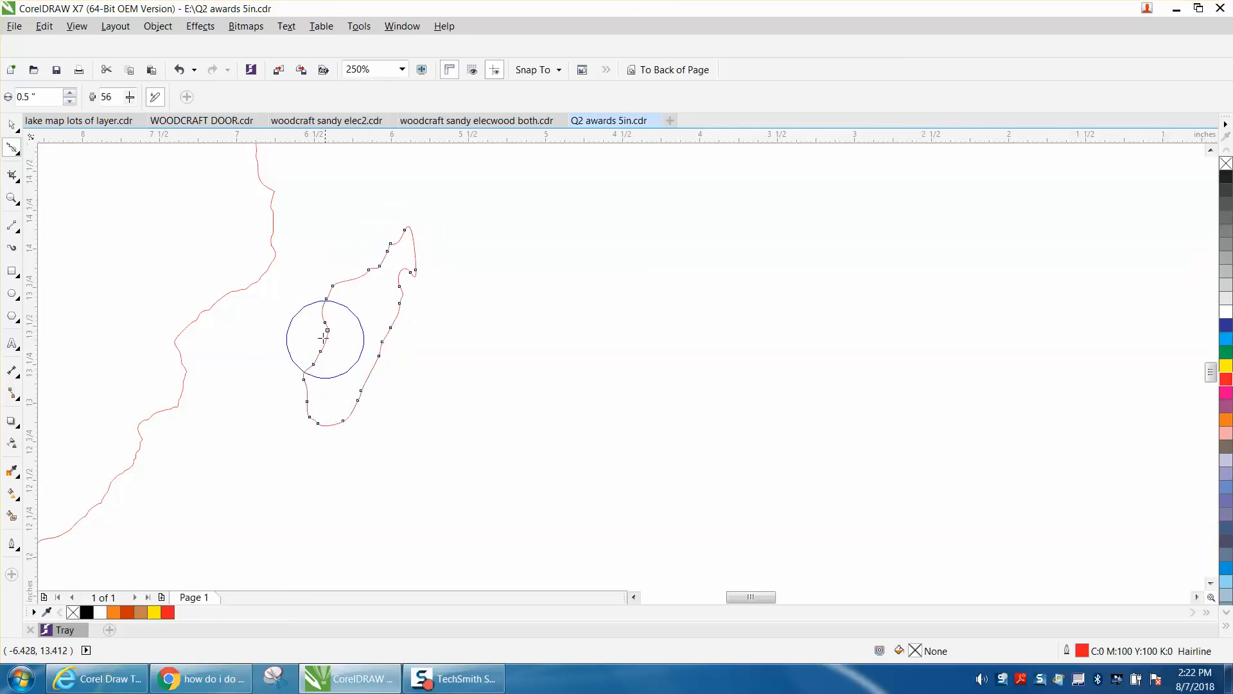
Fill the mainland and Madagascar outlines with black, remove their red hairline outline, and deselect them.
left_click(12, 124)
scroll(587, 260, "down", 3)
scroll(603, 293, "down", 2)
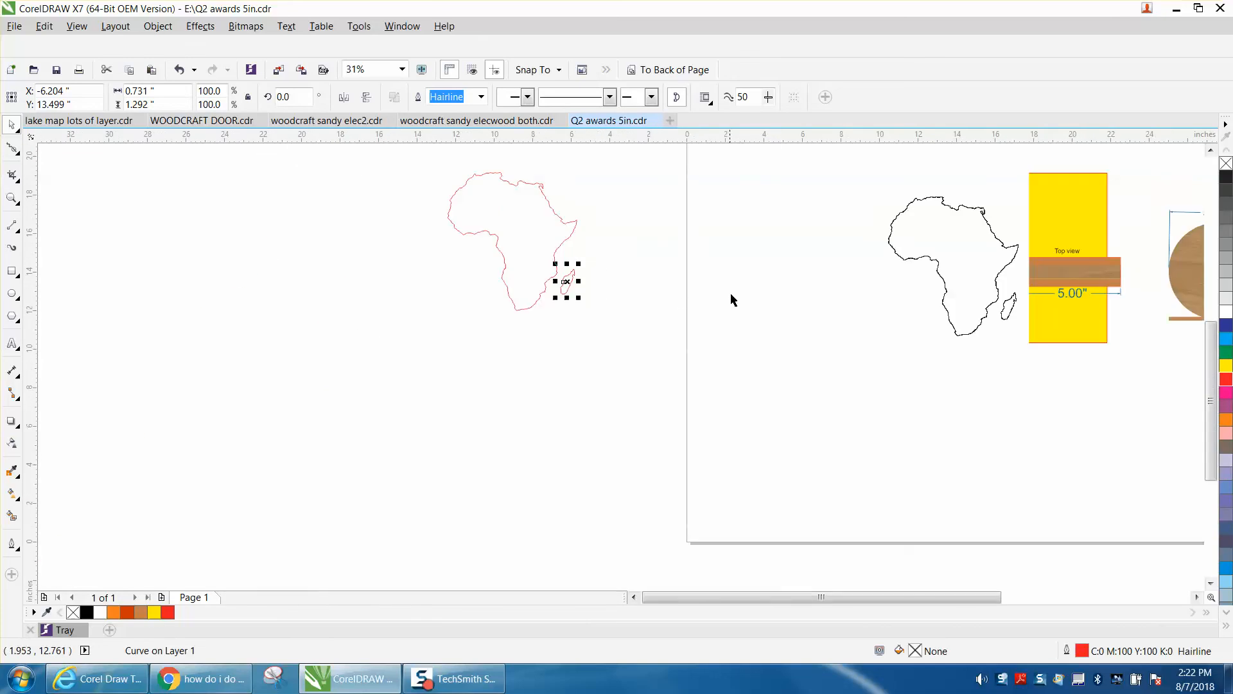
left_click_drag(405, 160, 676, 363)
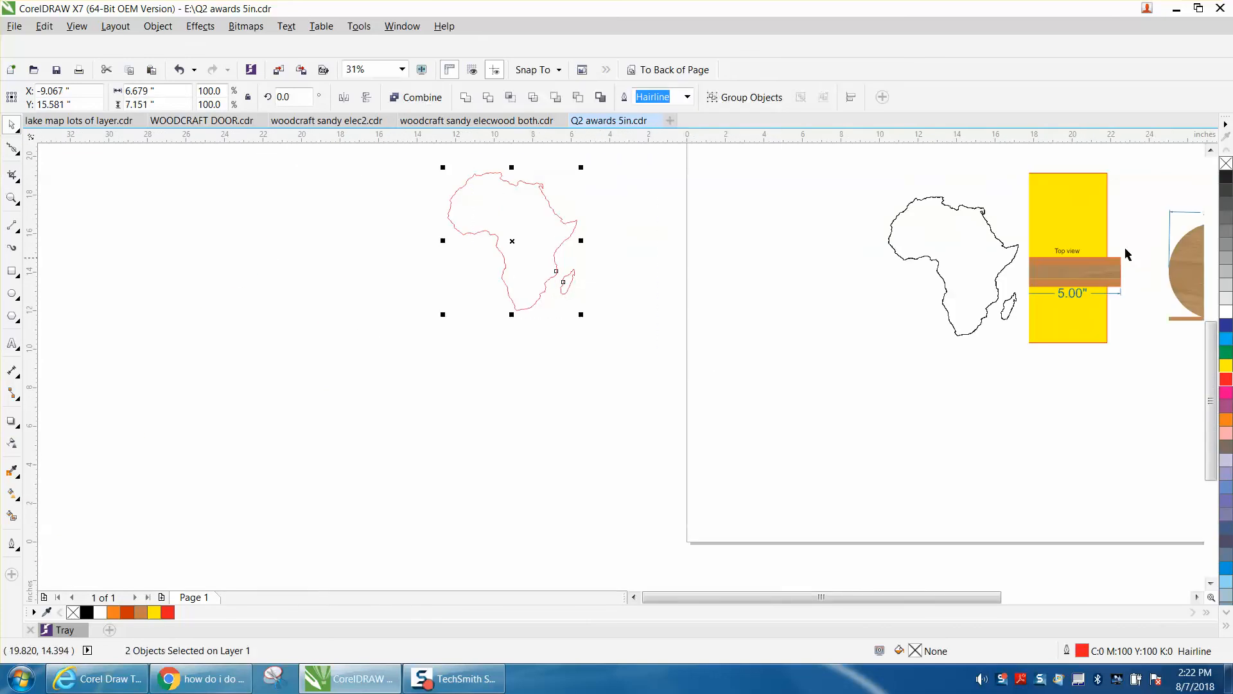
left_click(1224, 178)
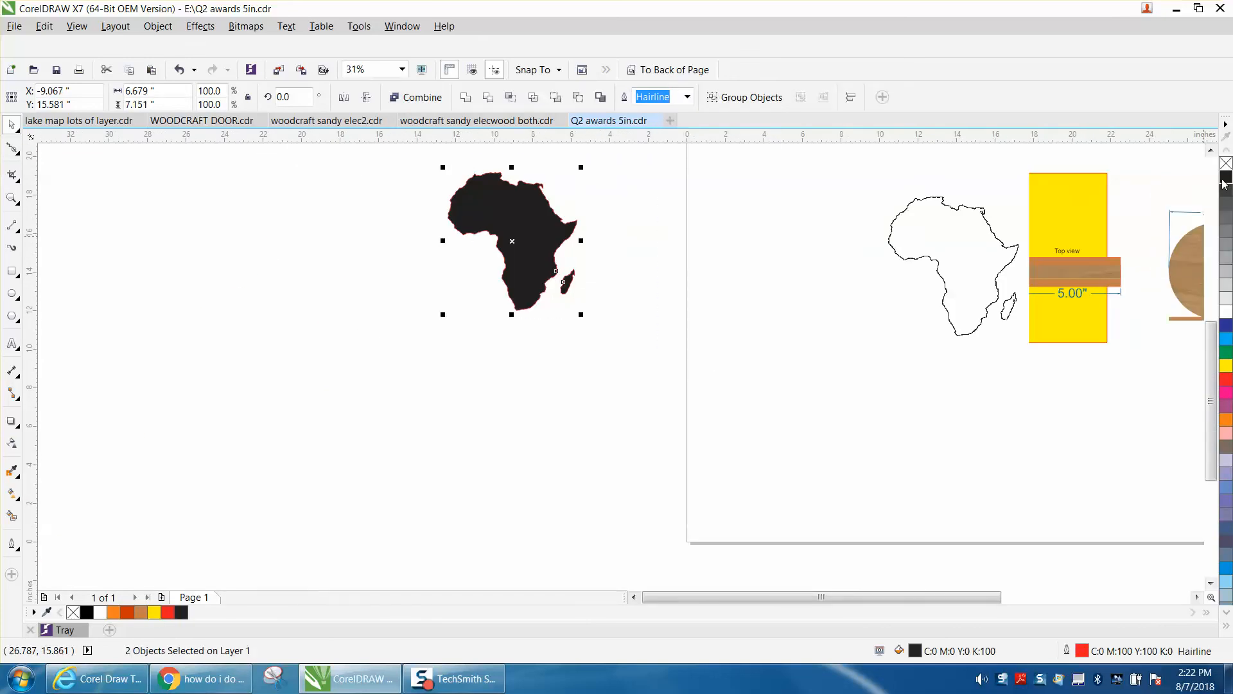
right_click(1225, 165)
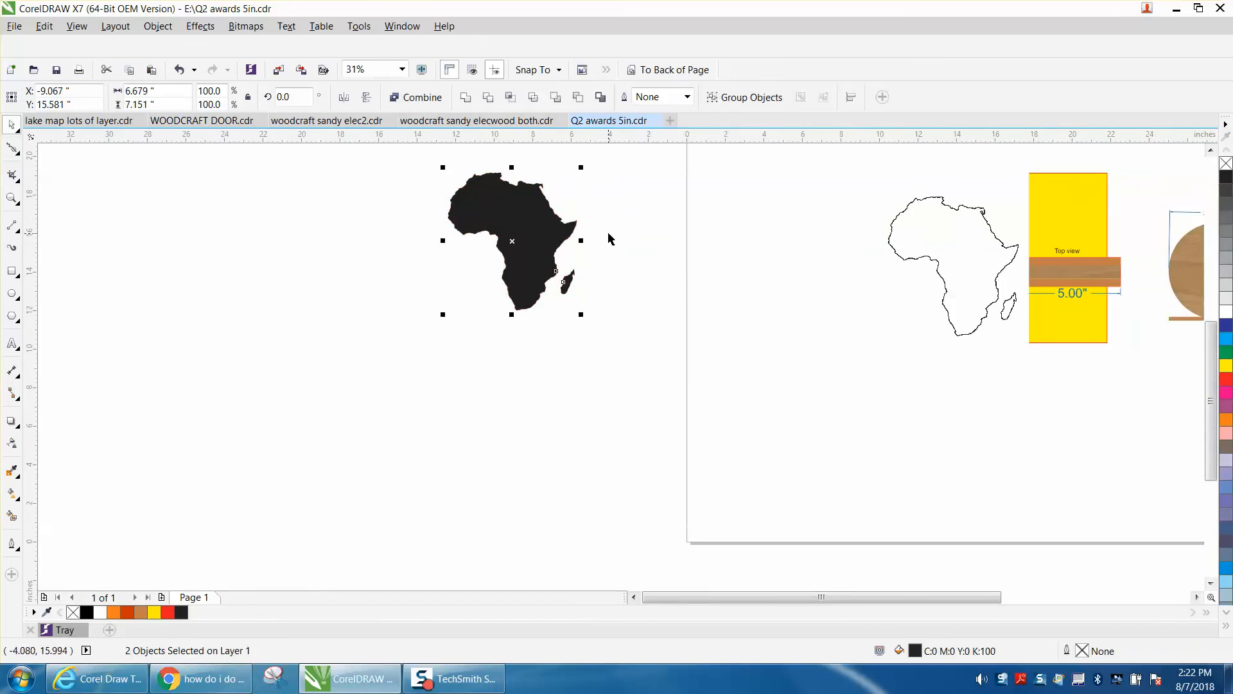
left_click(616, 237)
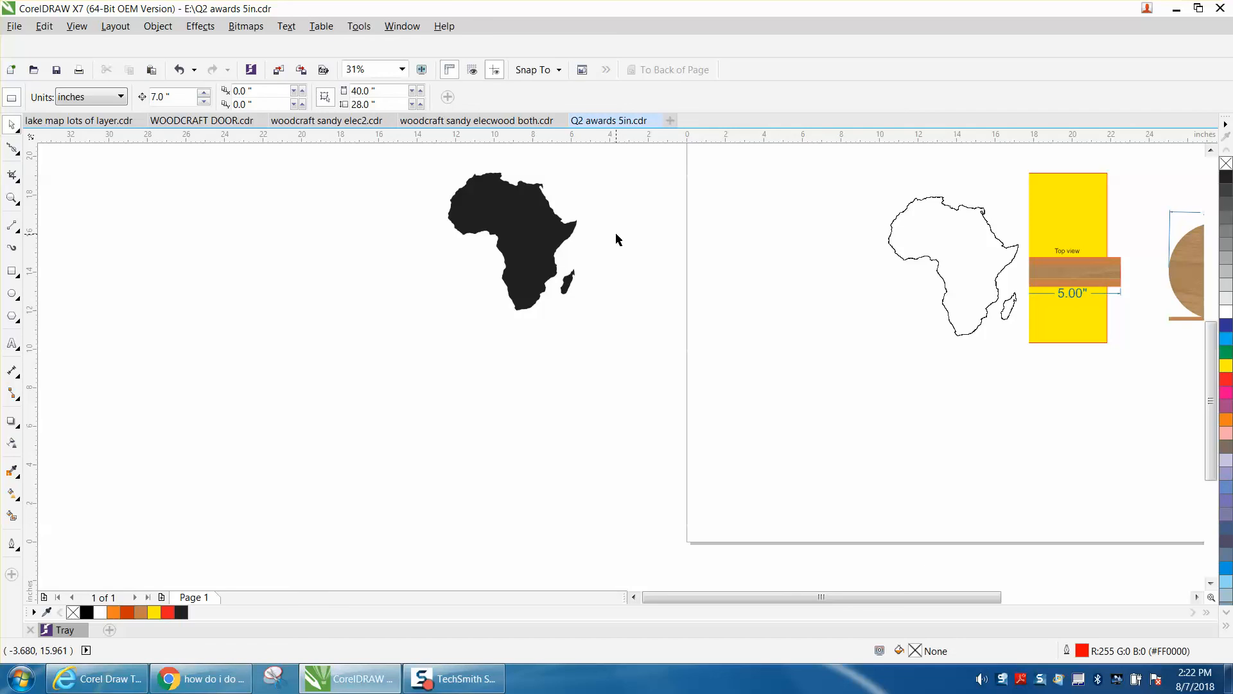